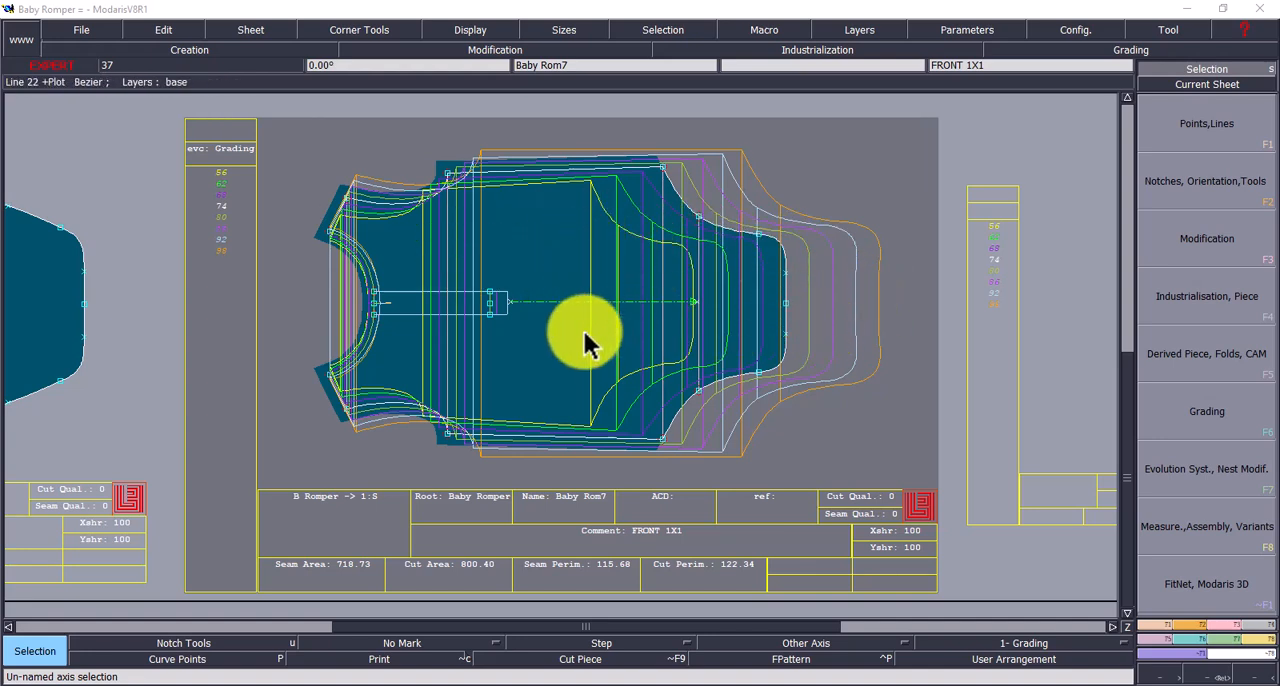
- Hide the graded sizes on the FRONT 1X1 sheet and frame the back and front pieces side by side
key("j")
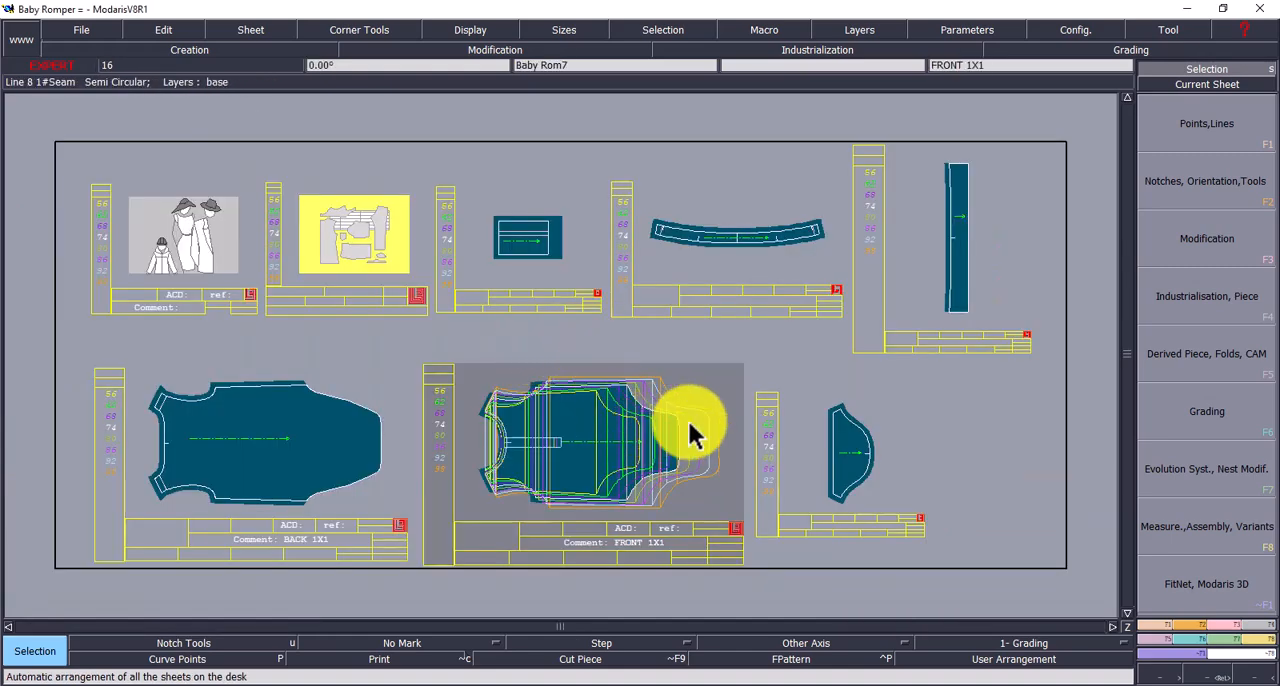
left_click(1215, 681)
left_click_drag(21, 258, 812, 560)
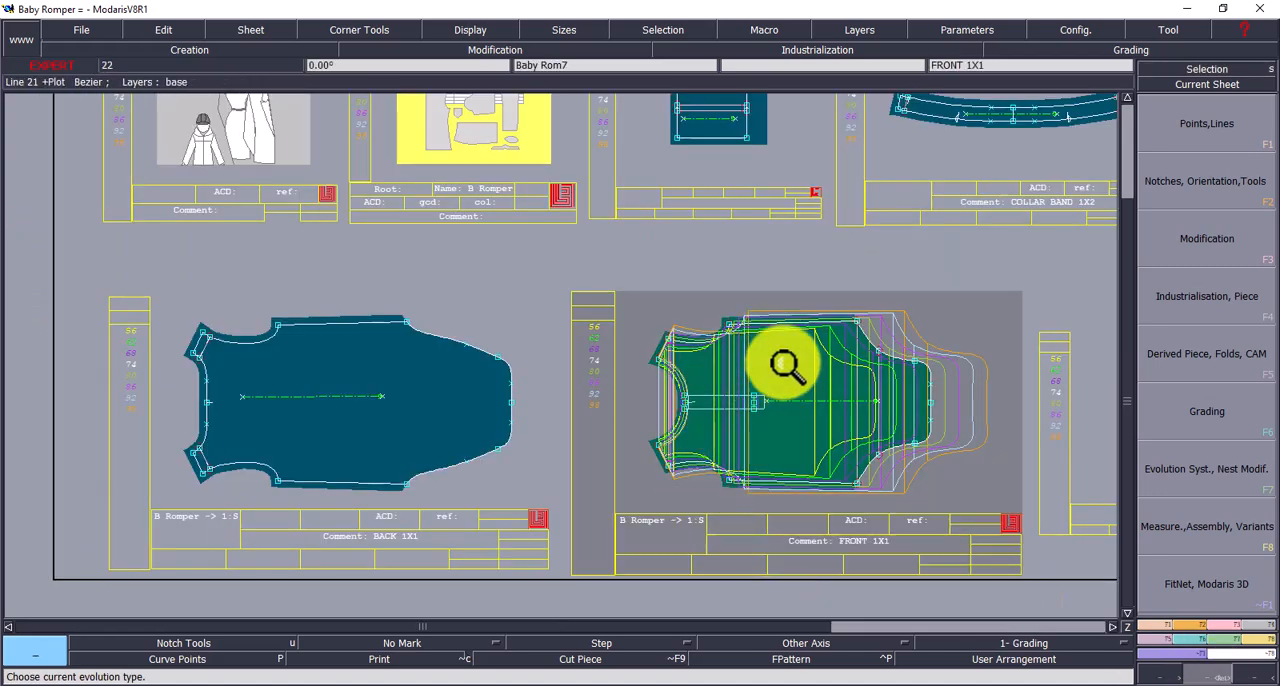
left_click(495, 35)
left_click(460, 367)
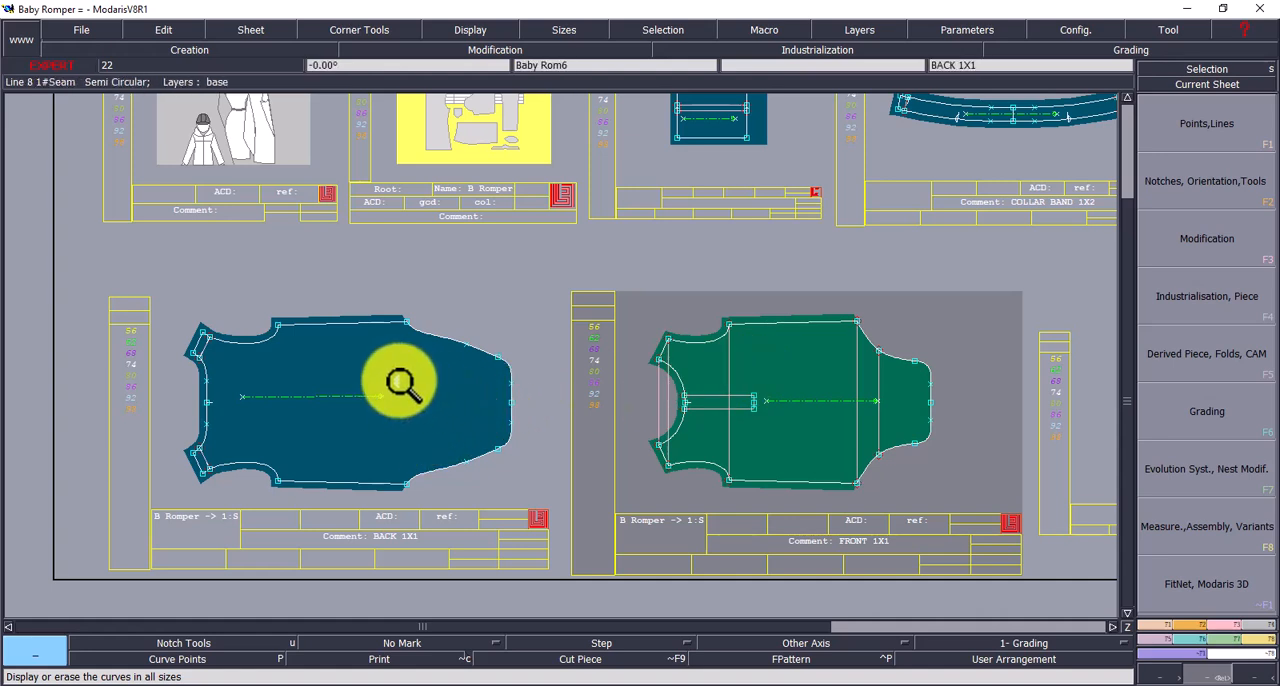
left_click_drag(86, 252, 988, 563)
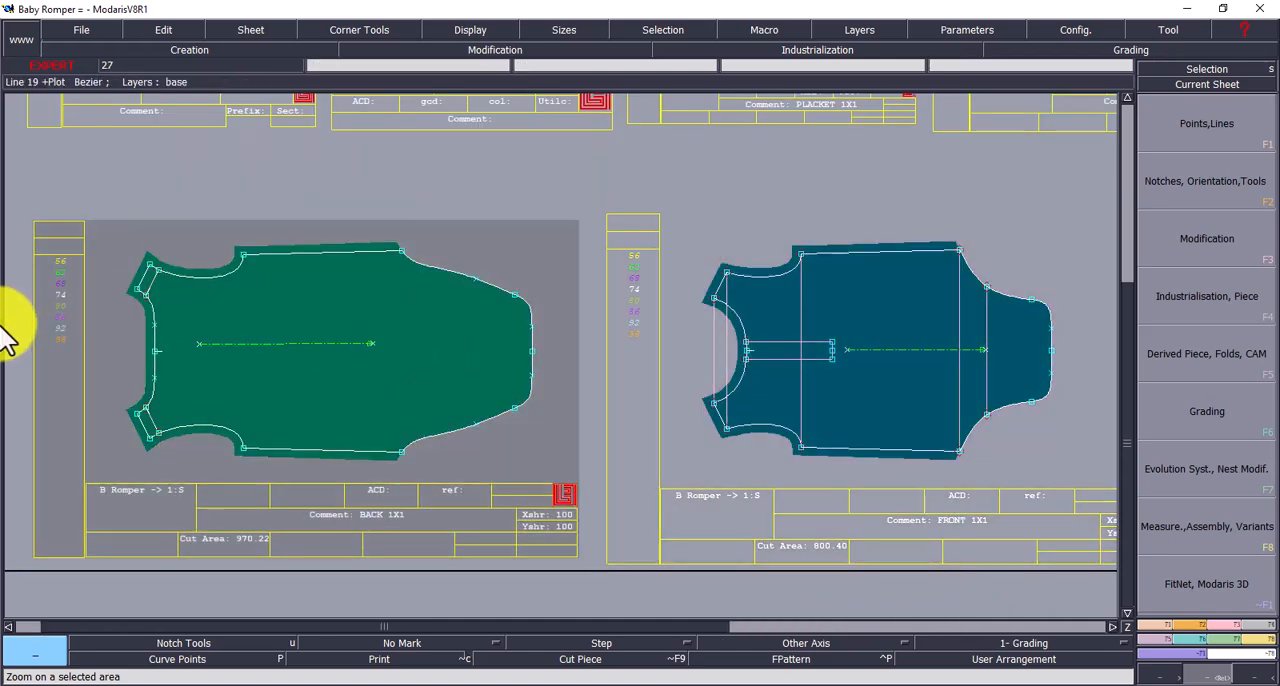
- Select sizes 56 to 98 of the back piece and display their nest
left_click_drag(22, 240, 108, 374)
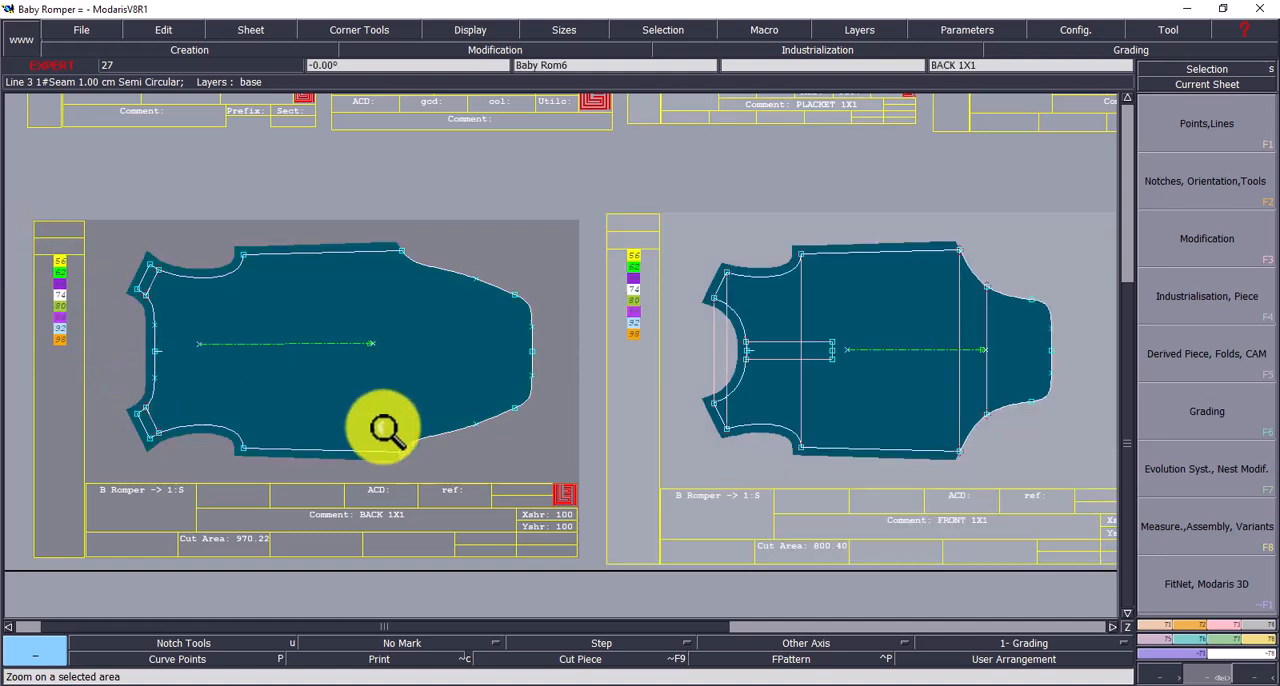
left_click(1196, 640)
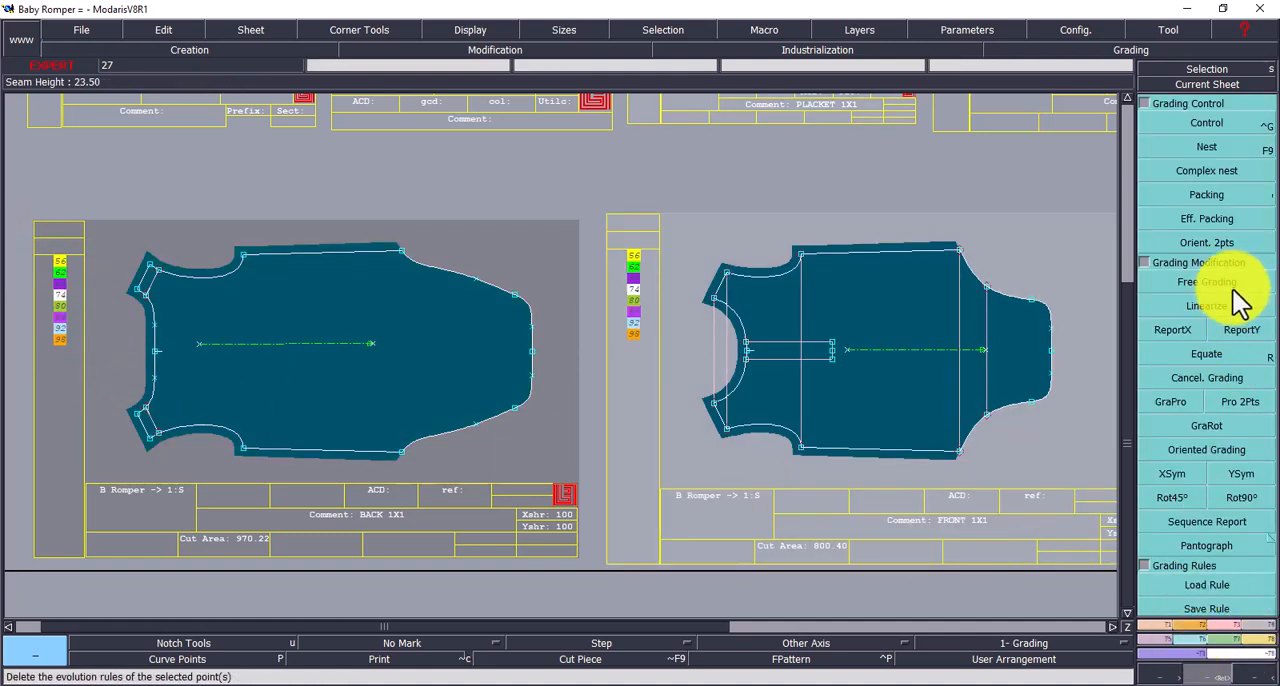
left_click(1207, 150)
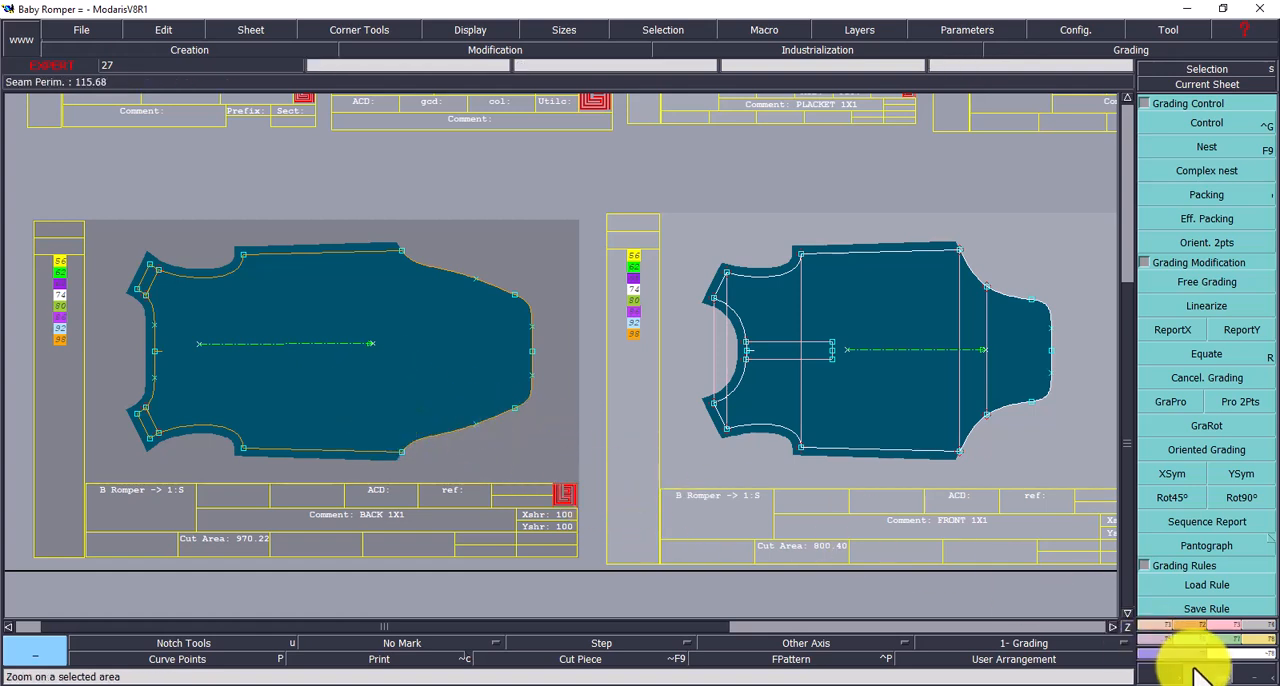
- Draw two Bezier lines across the back piece, joining the two neck points and the two outer shoulder points
left_click(1154, 623)
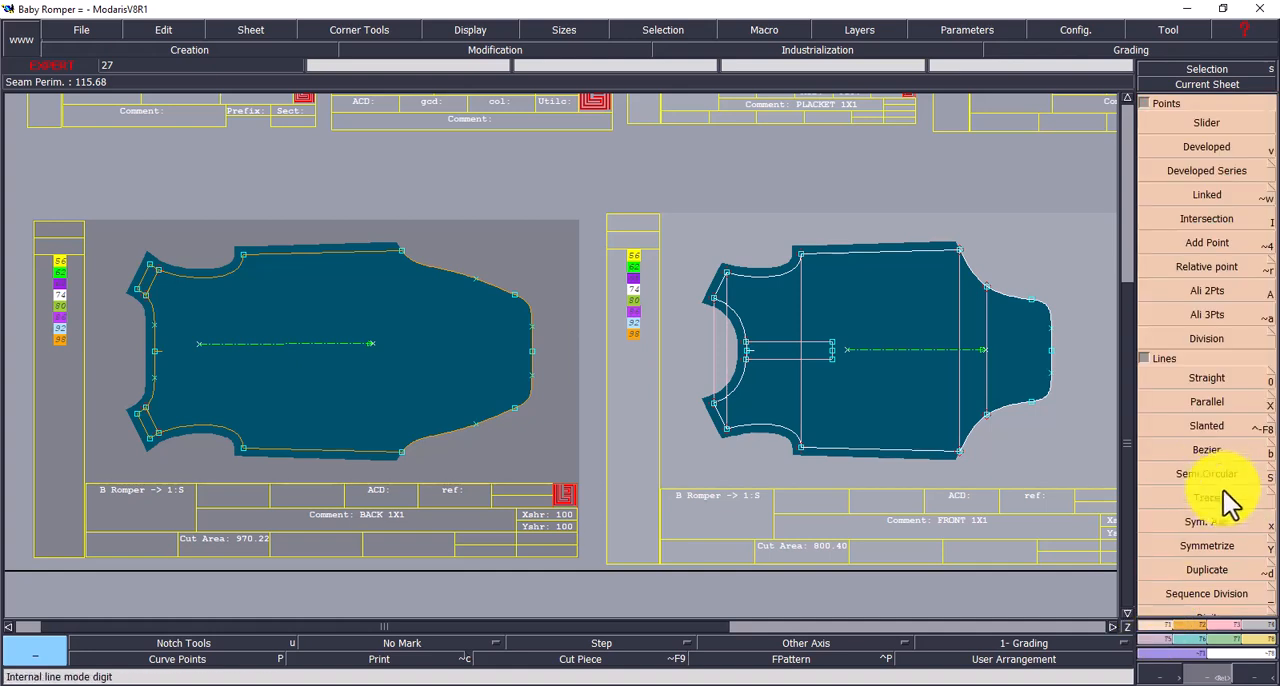
left_click(1203, 451)
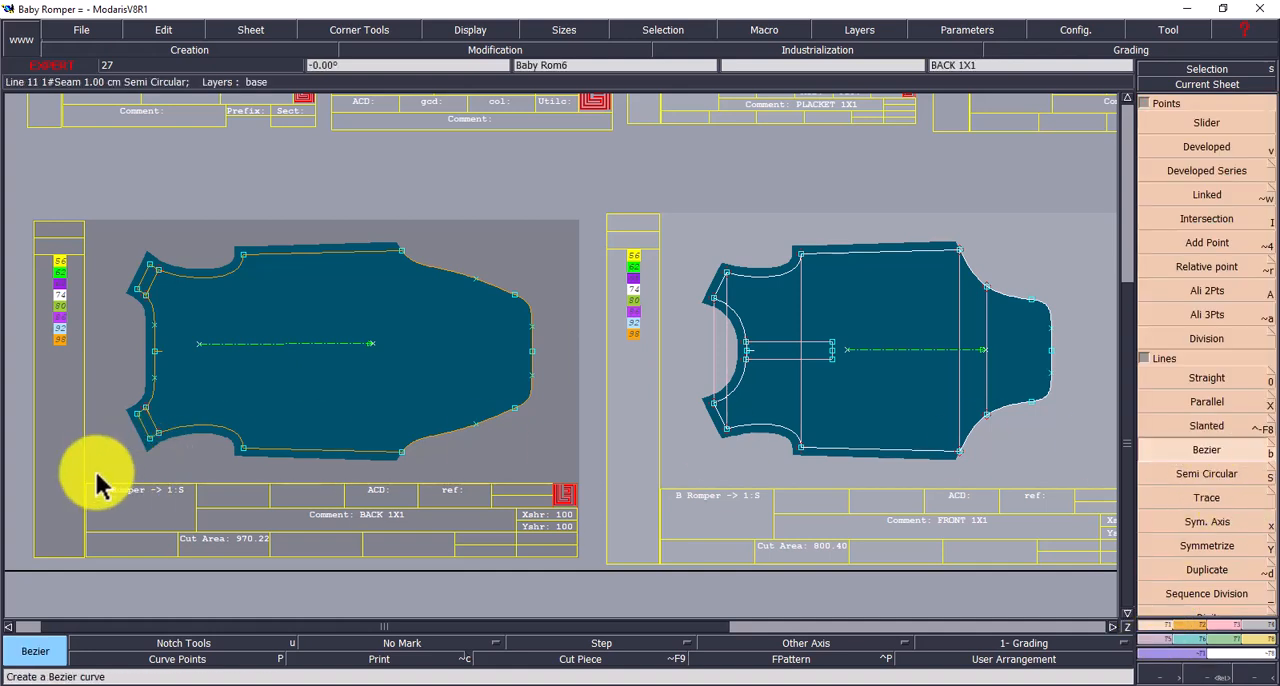
left_click(147, 418)
left_click(147, 308)
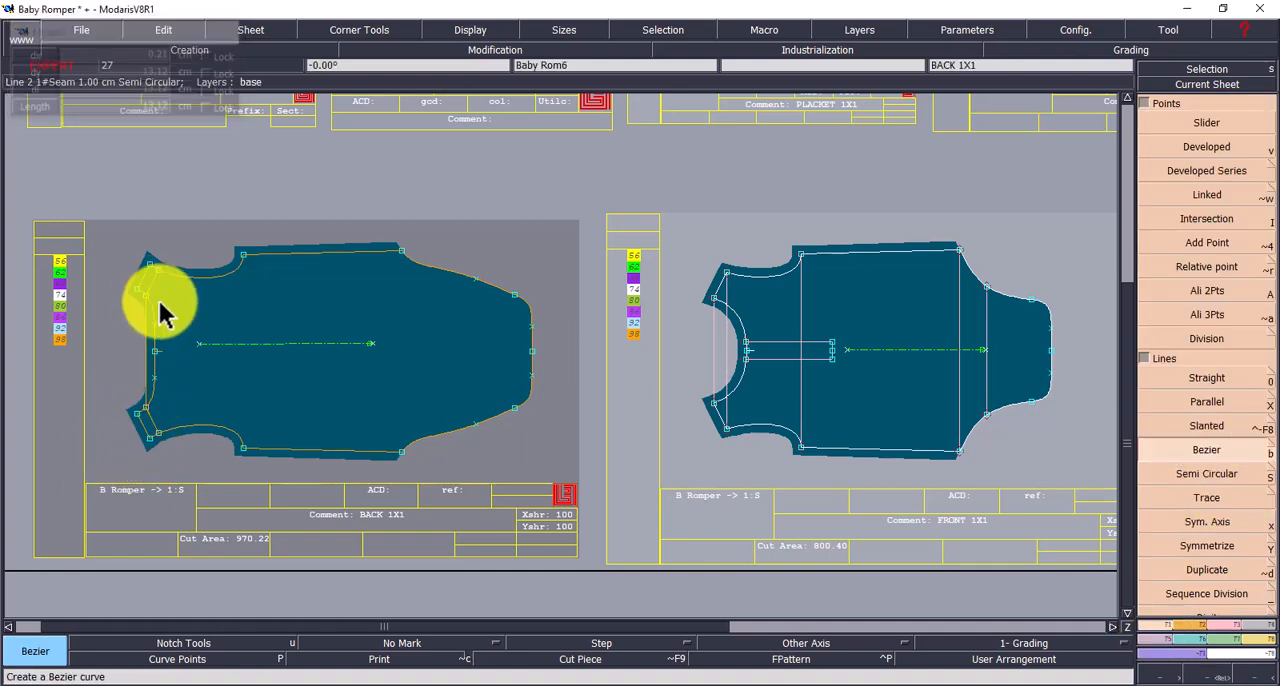
left_click(160, 434)
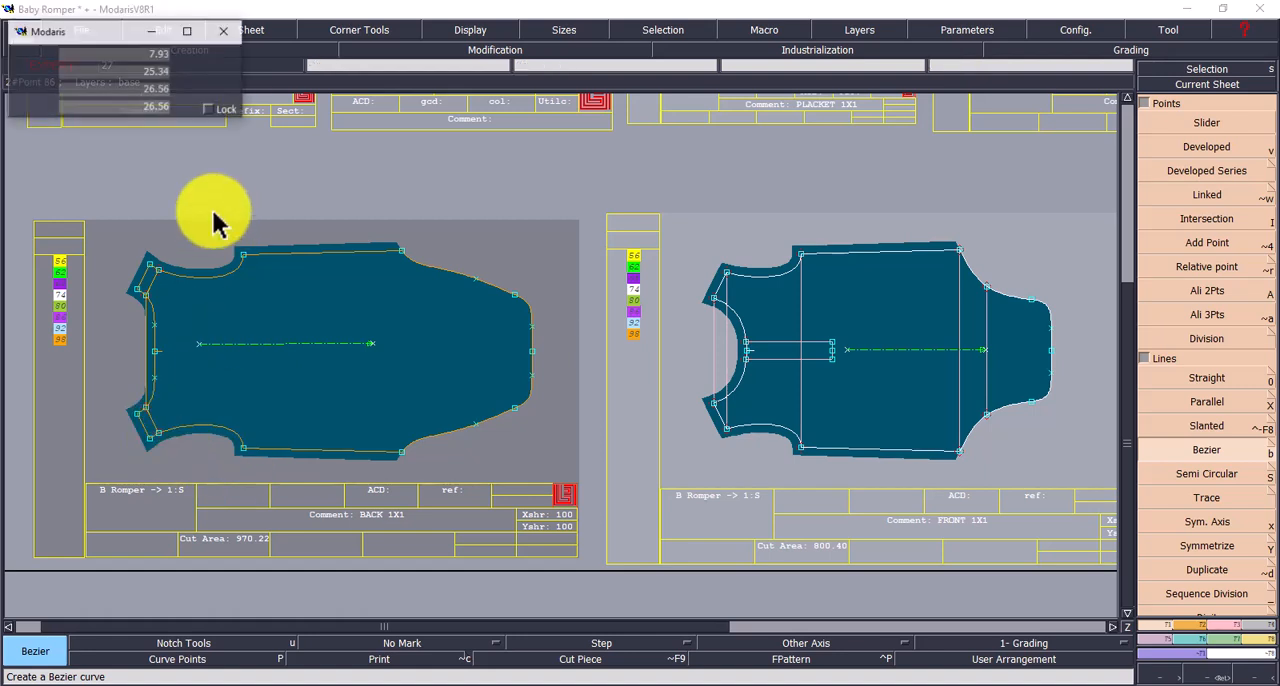
left_click(160, 271)
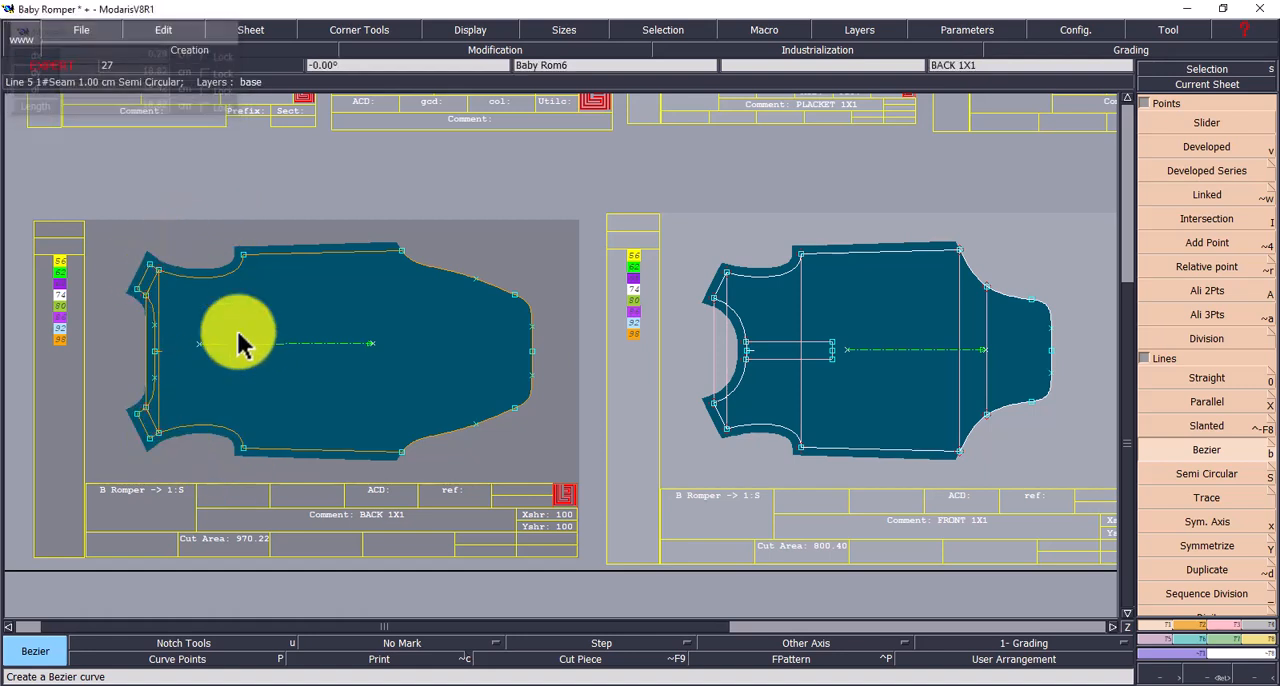
- Draw Bezier lines across the back piece between the two underarm points and between the lower ends of the side seams
left_click(243, 449)
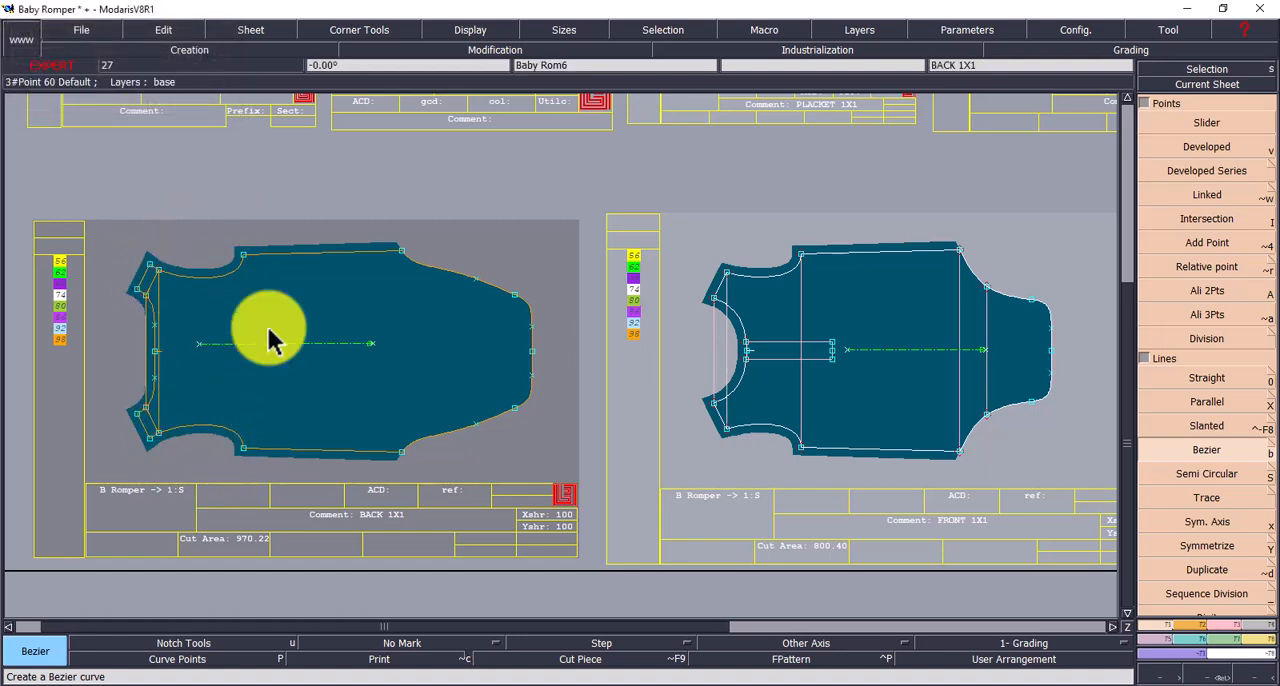
left_click(242, 256)
left_click(401, 452)
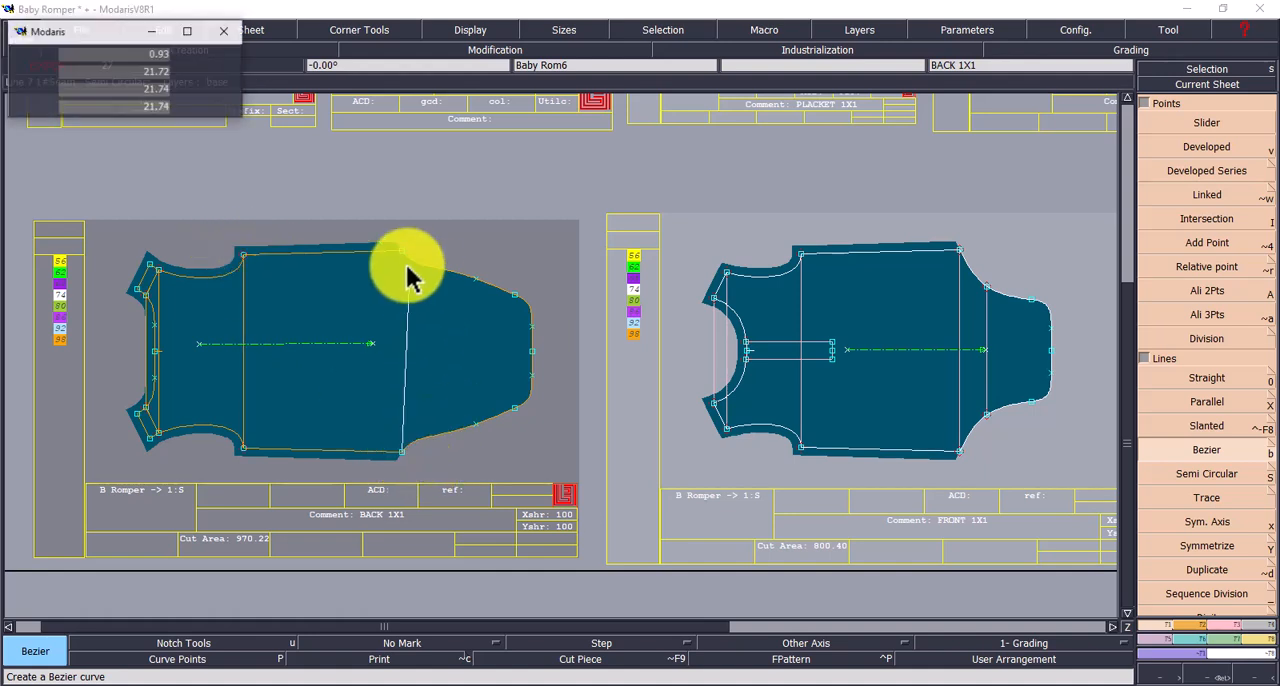
left_click(401, 252)
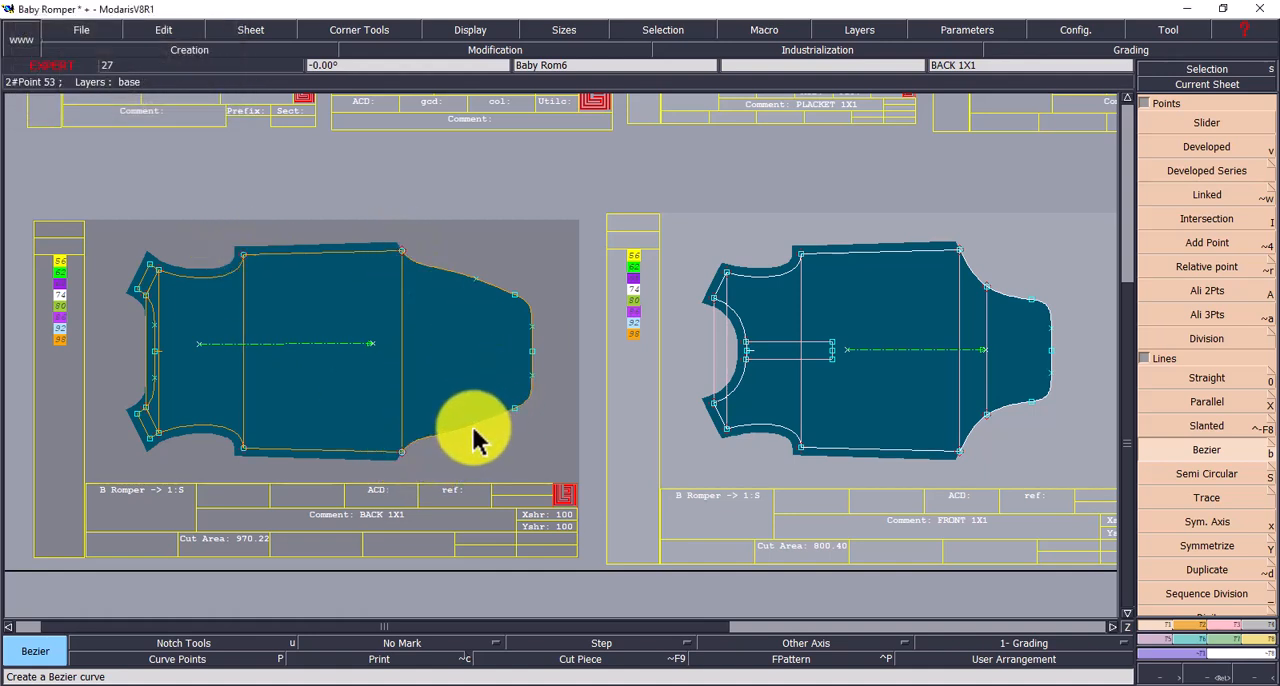
- Draw Bezier lines across the back piece between the mid leg-curve points and between the lower leg-opening points
left_click(477, 424)
left_click(476, 280)
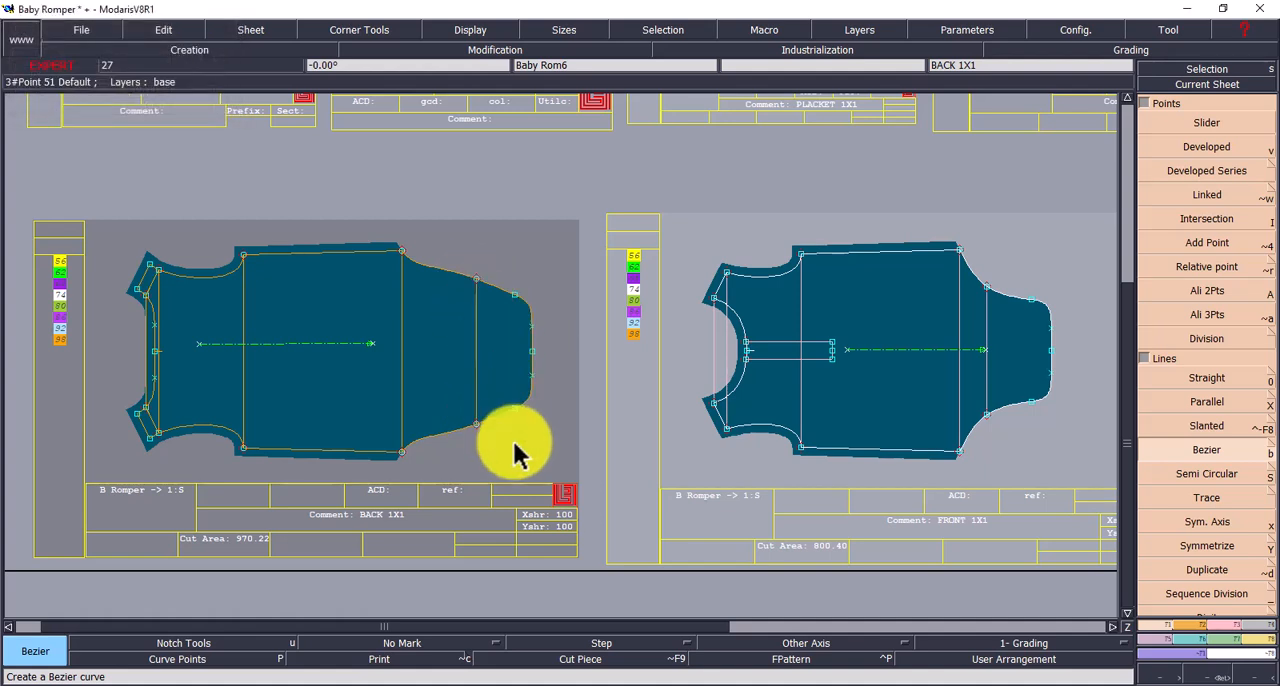
left_click(516, 410)
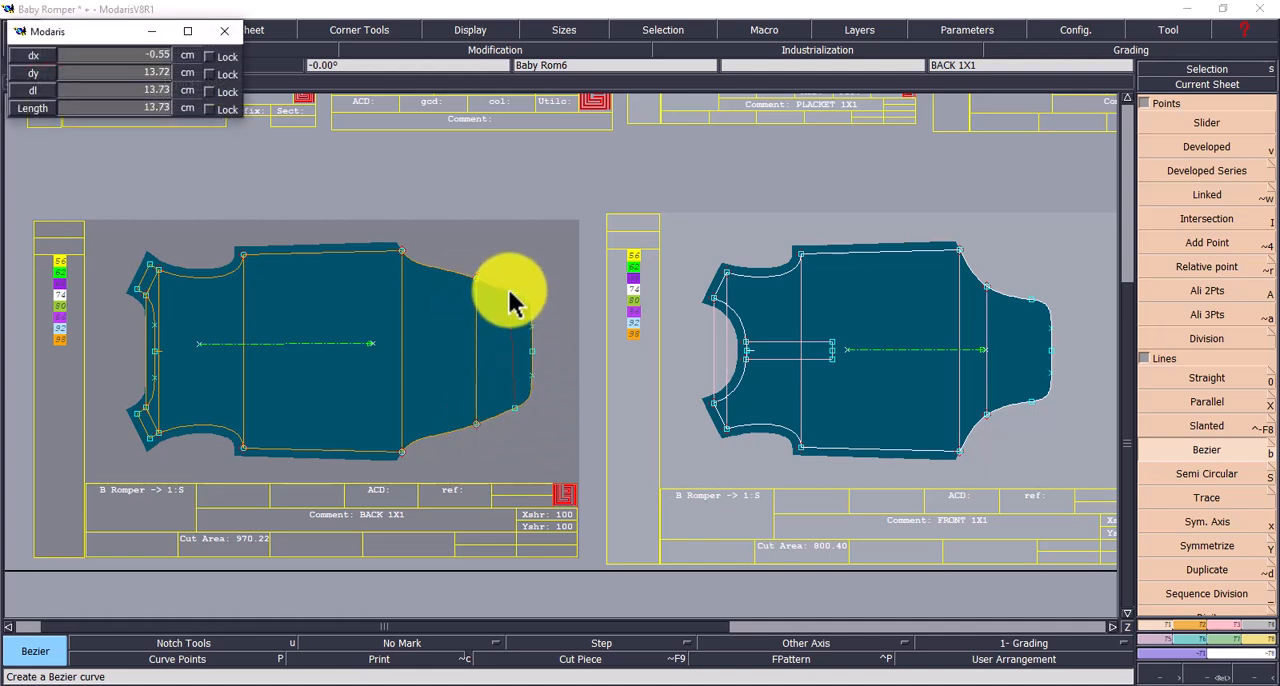
left_click(515, 296)
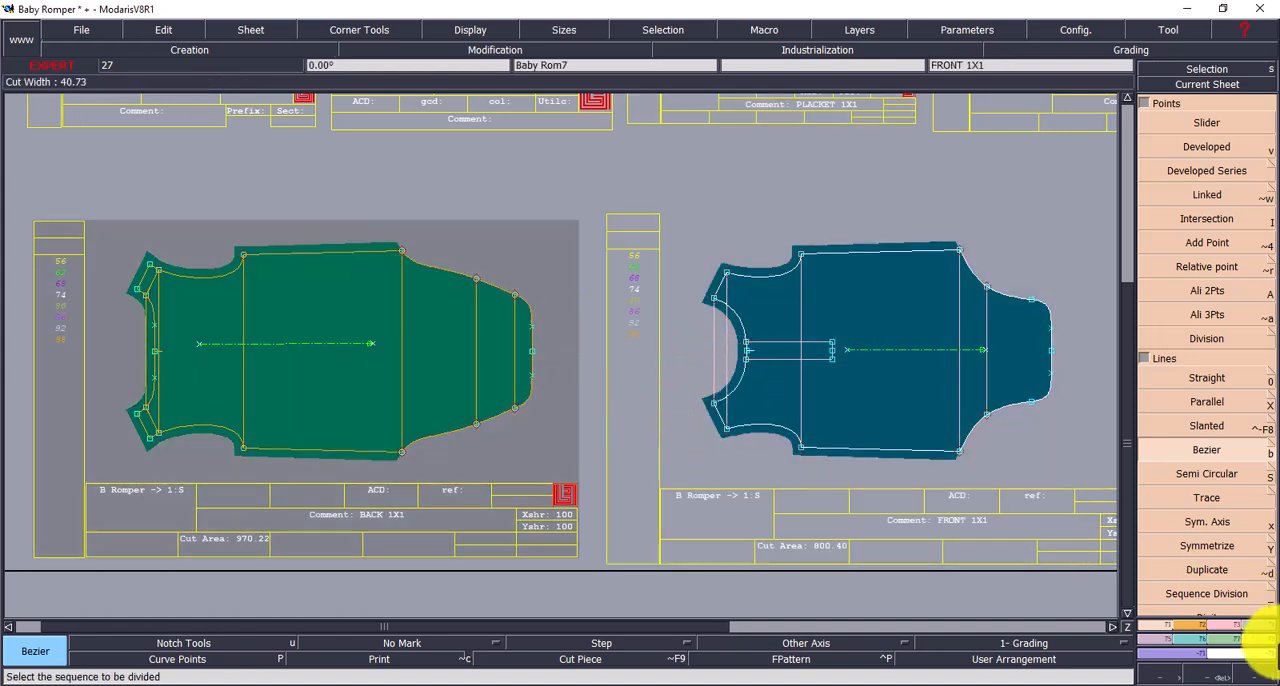
- Go through the ReportX and ReportY grading commands and activate Equate for copying grading in both X and Y
left_click(1198, 656)
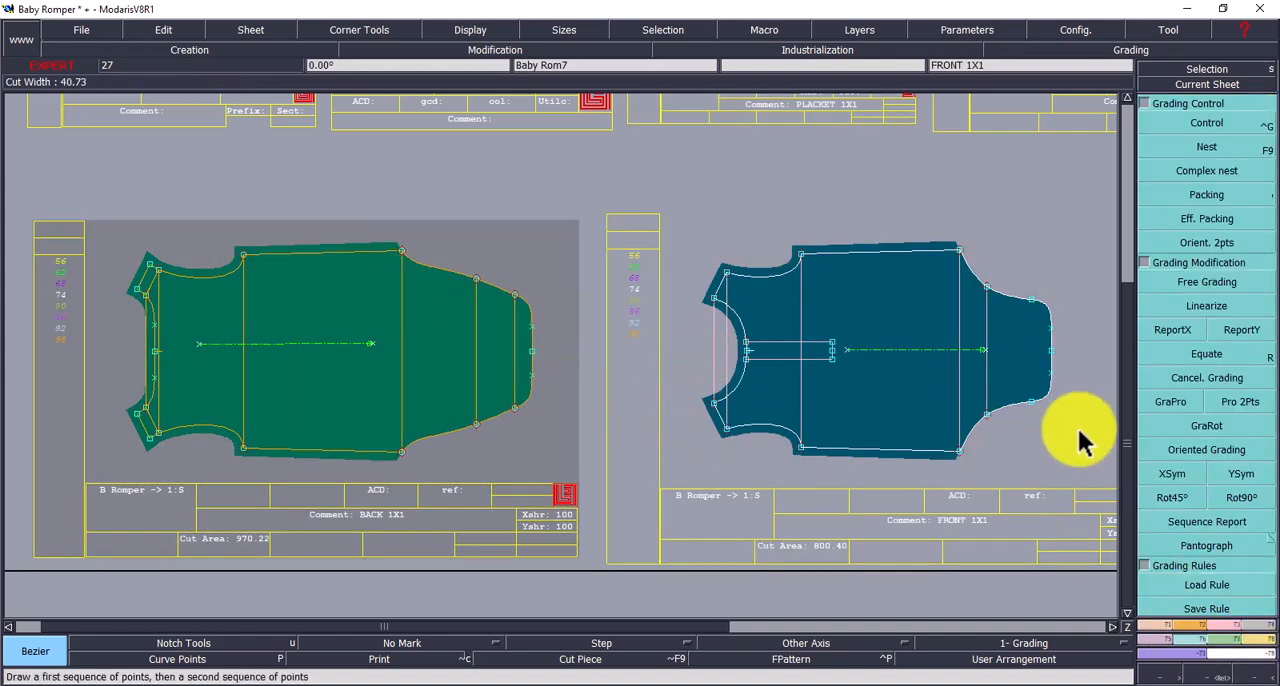
left_click(1195, 330)
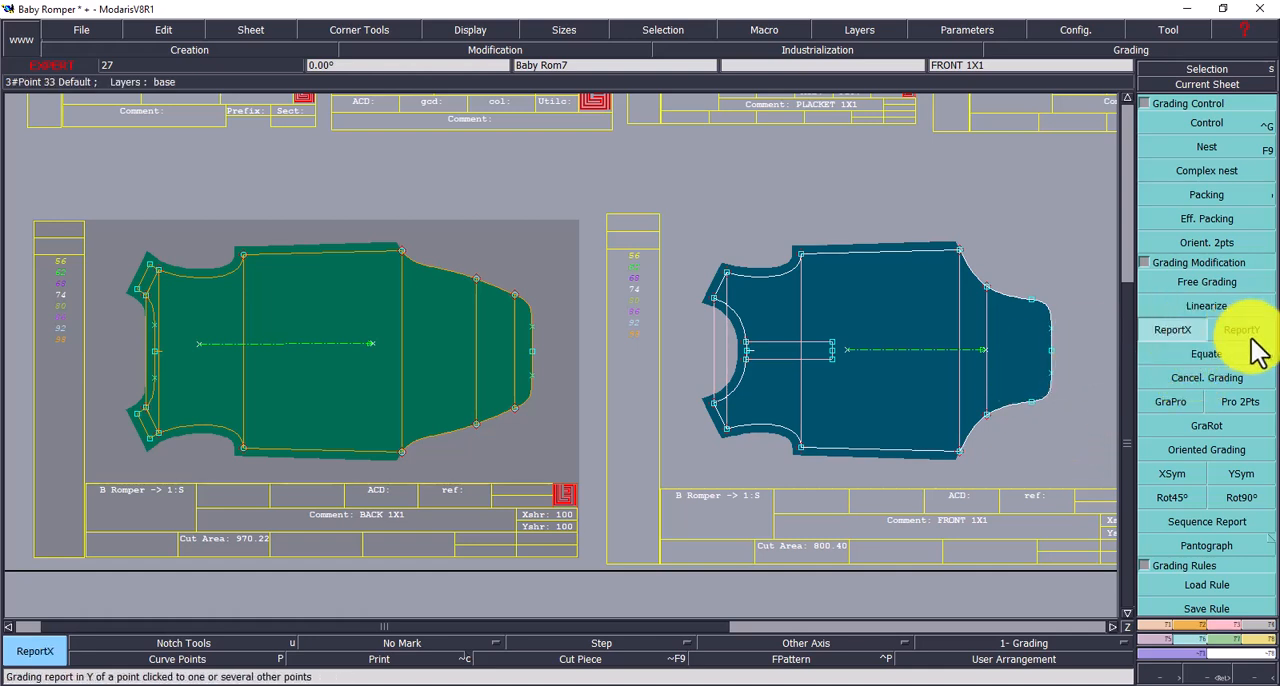
left_click(1253, 332)
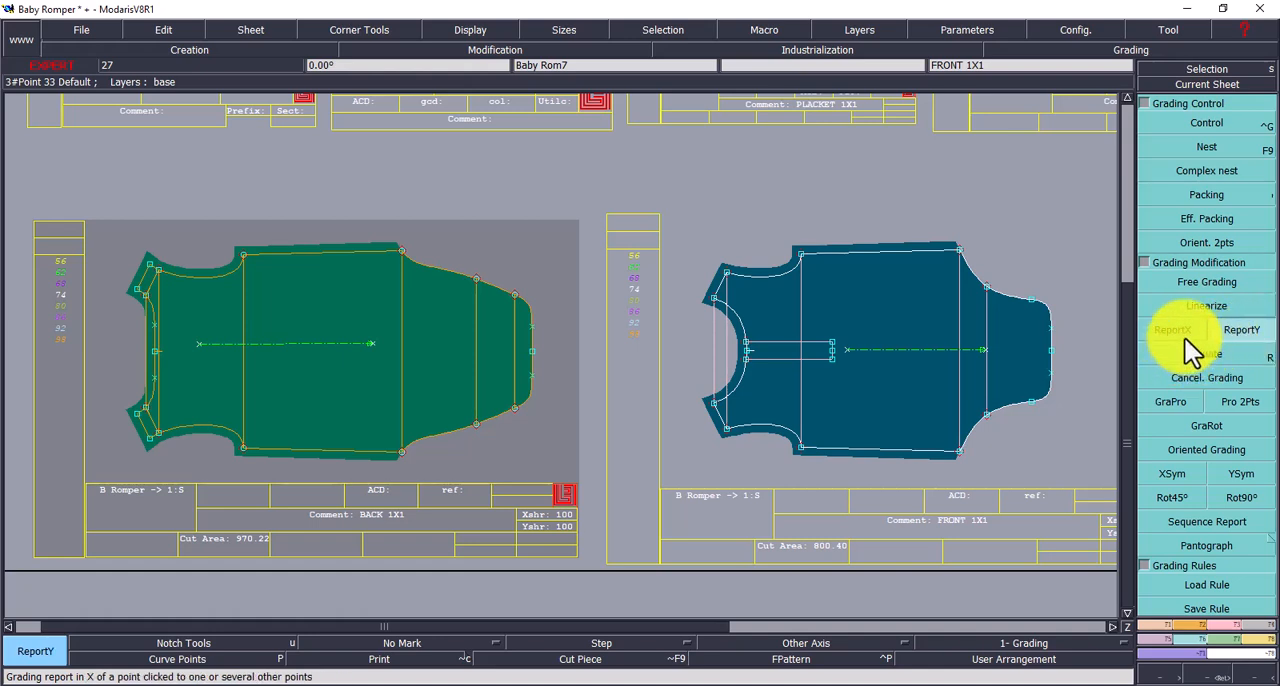
left_click(1178, 335)
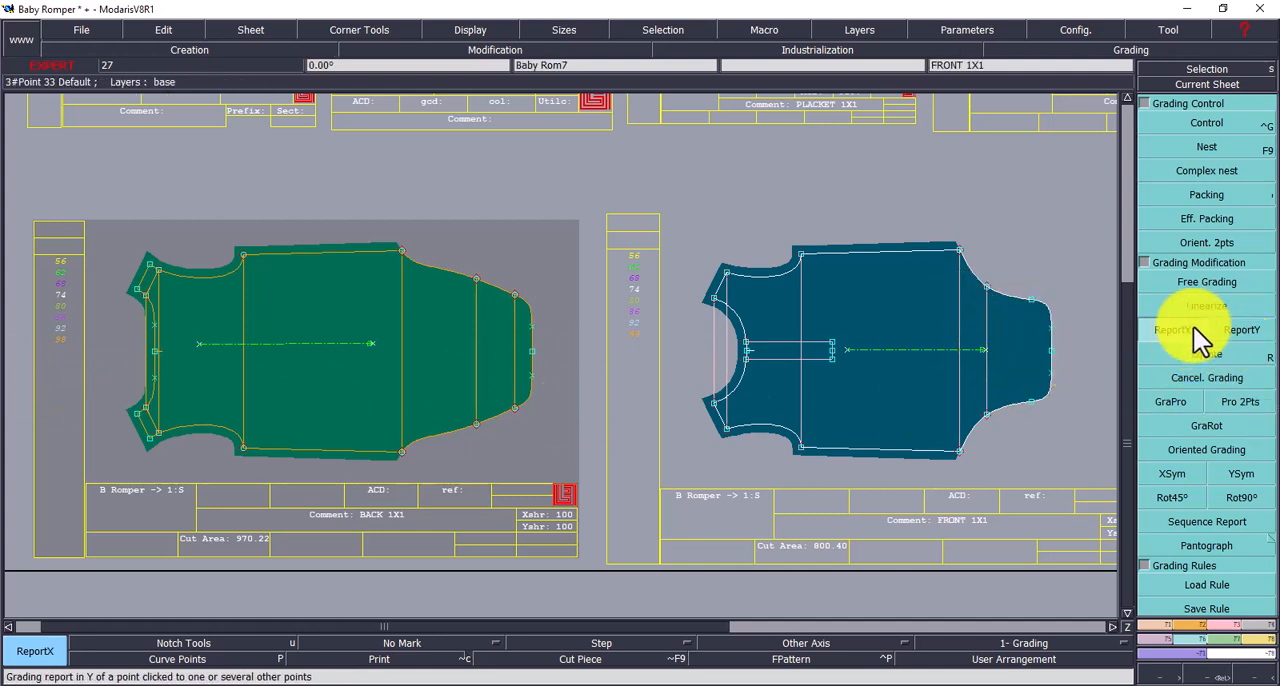
left_click(1245, 333)
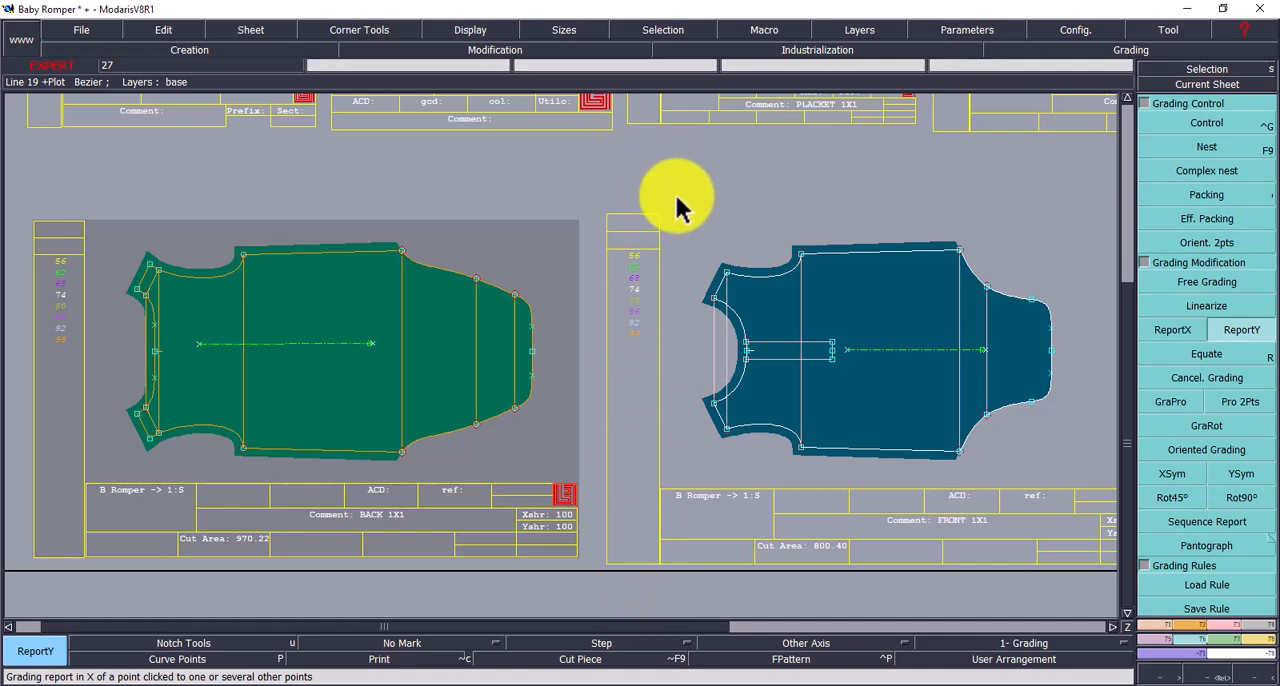
left_click(1226, 360)
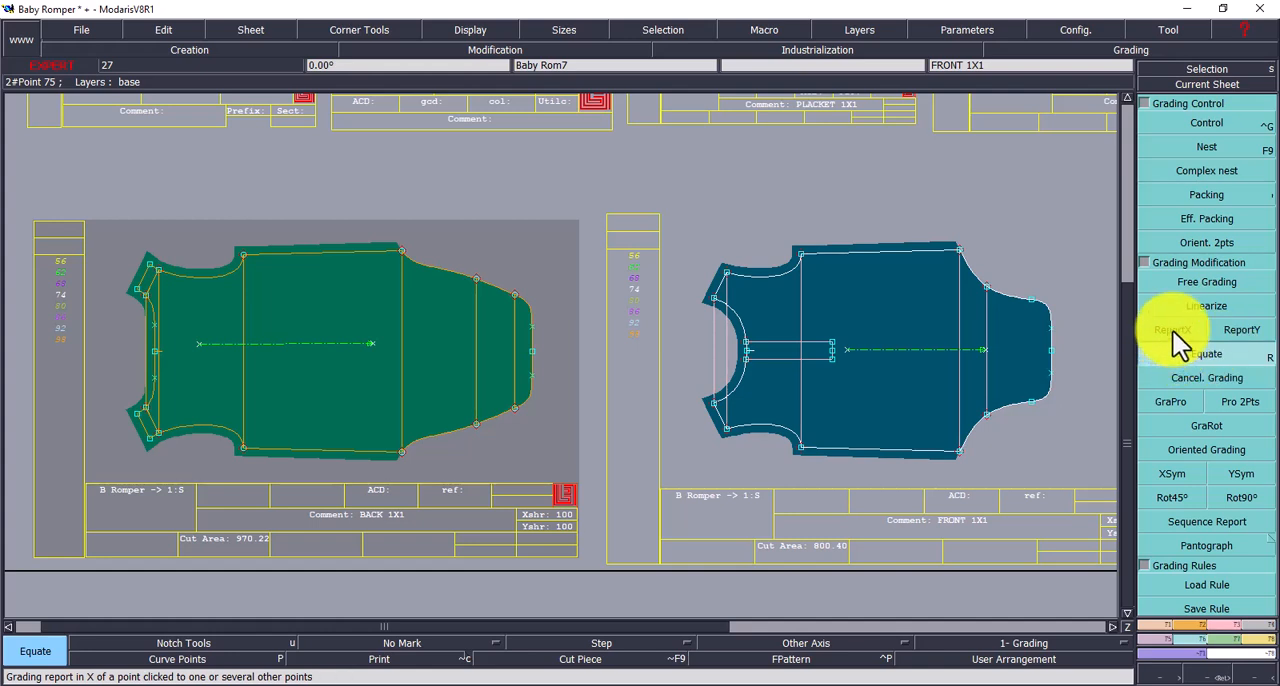
left_click(1177, 338)
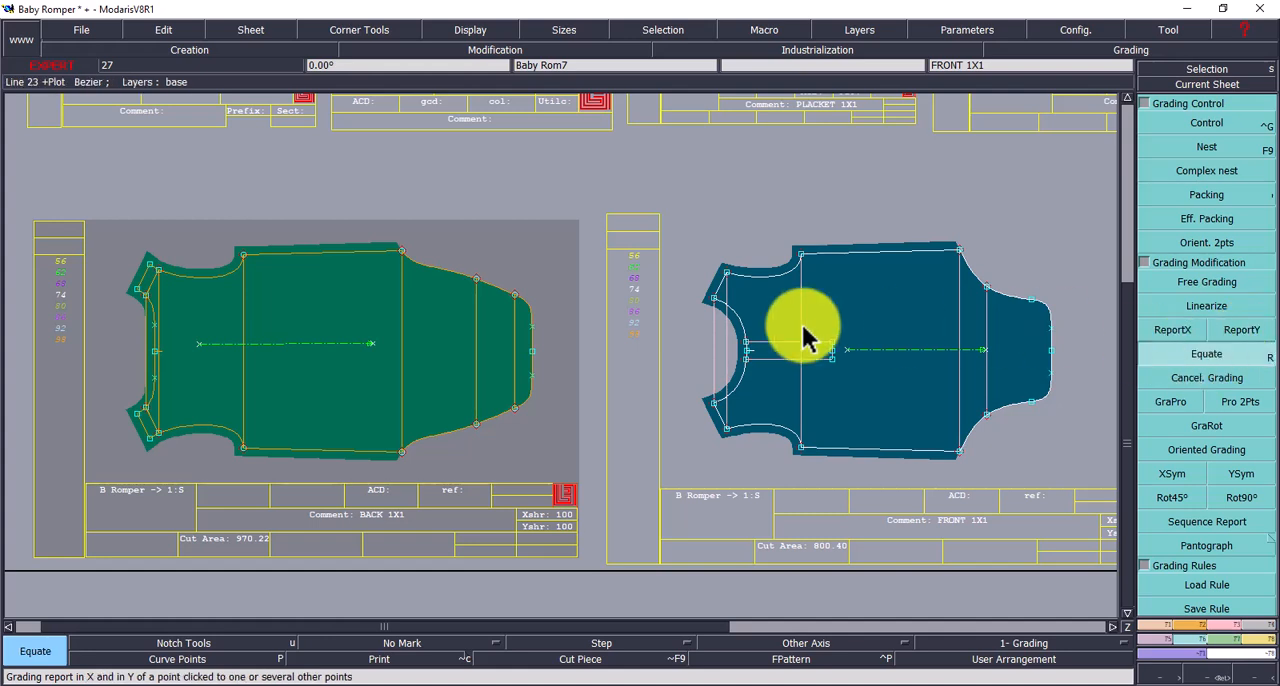
- Equate the grading of the front piece's upper and lower neck points onto the matching neck points of the back piece
left_click(714, 298)
left_click(148, 300)
left_click(147, 298)
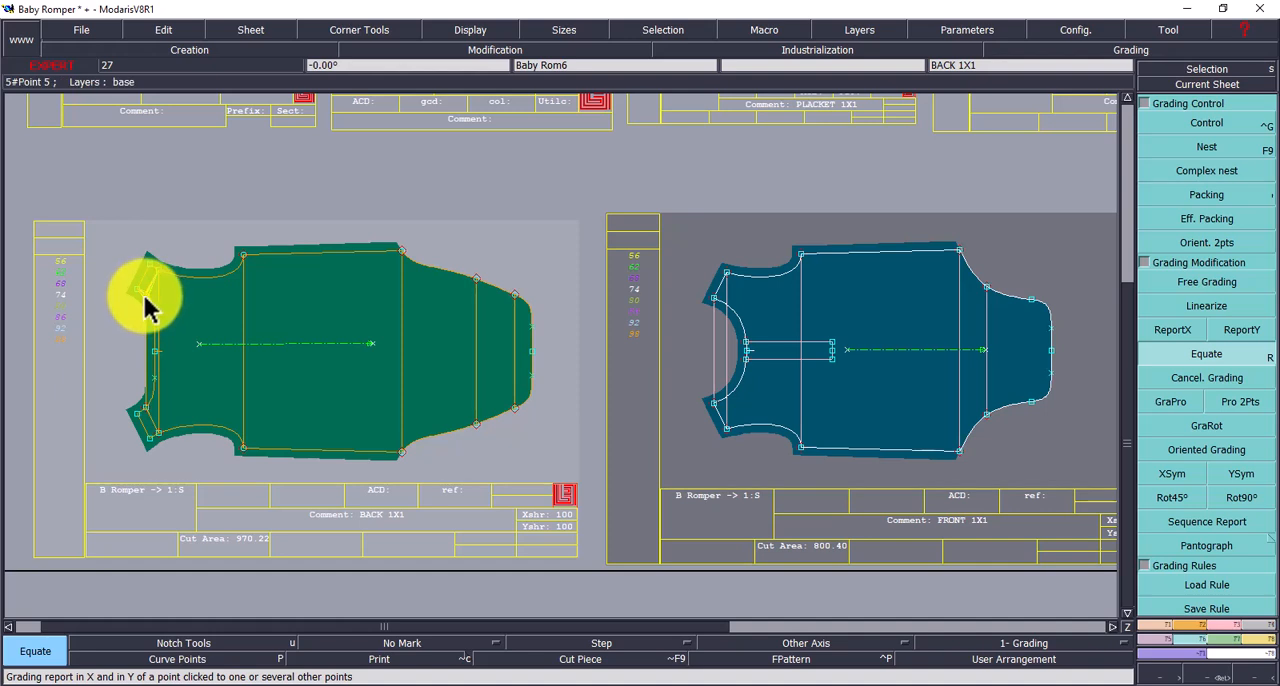
left_click(148, 310)
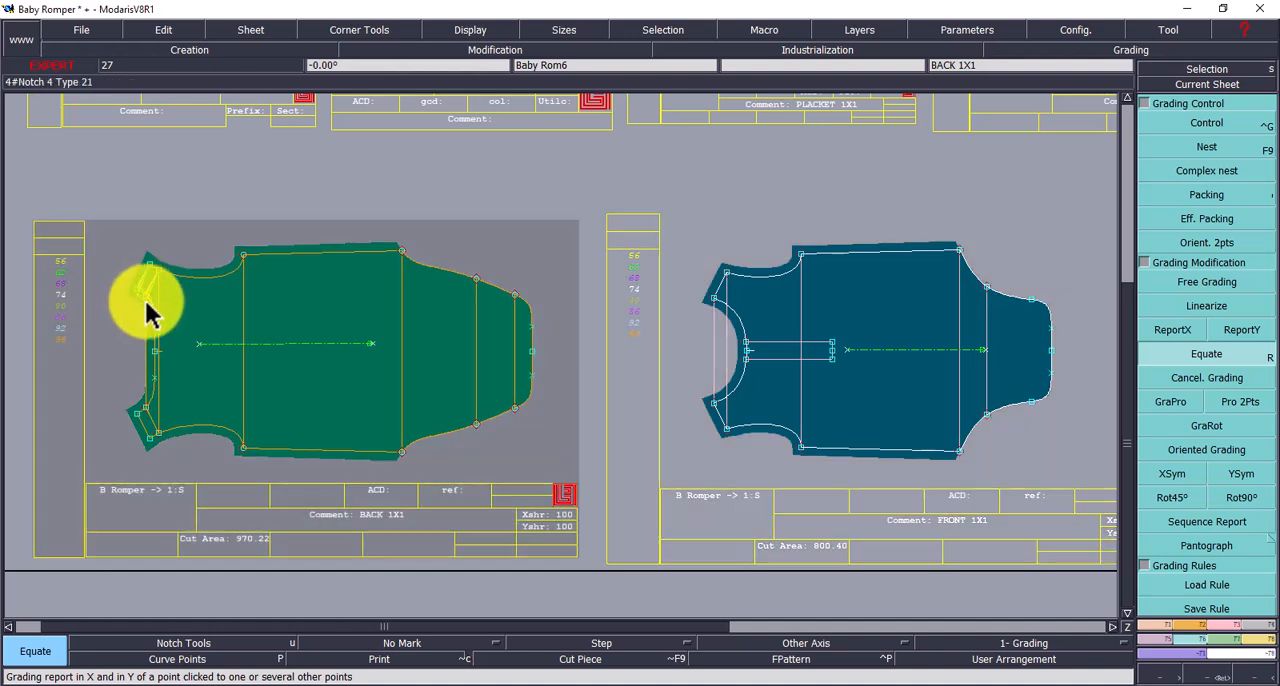
left_click(715, 405)
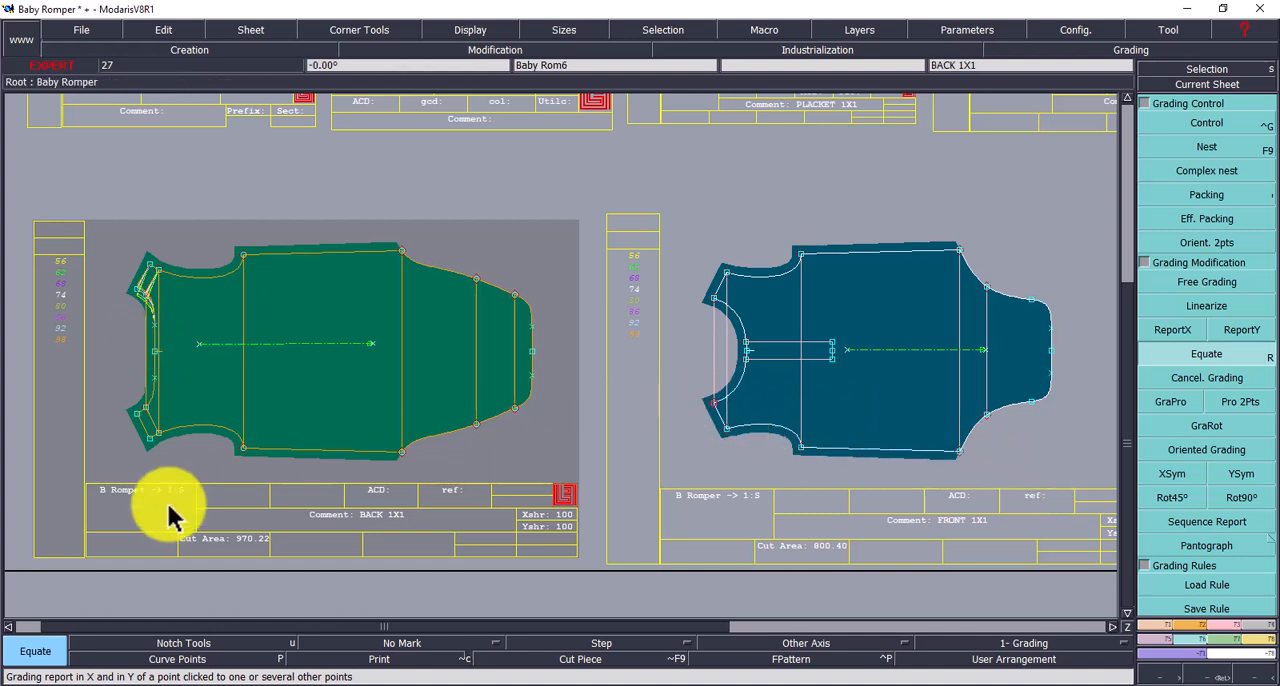
left_click(148, 418)
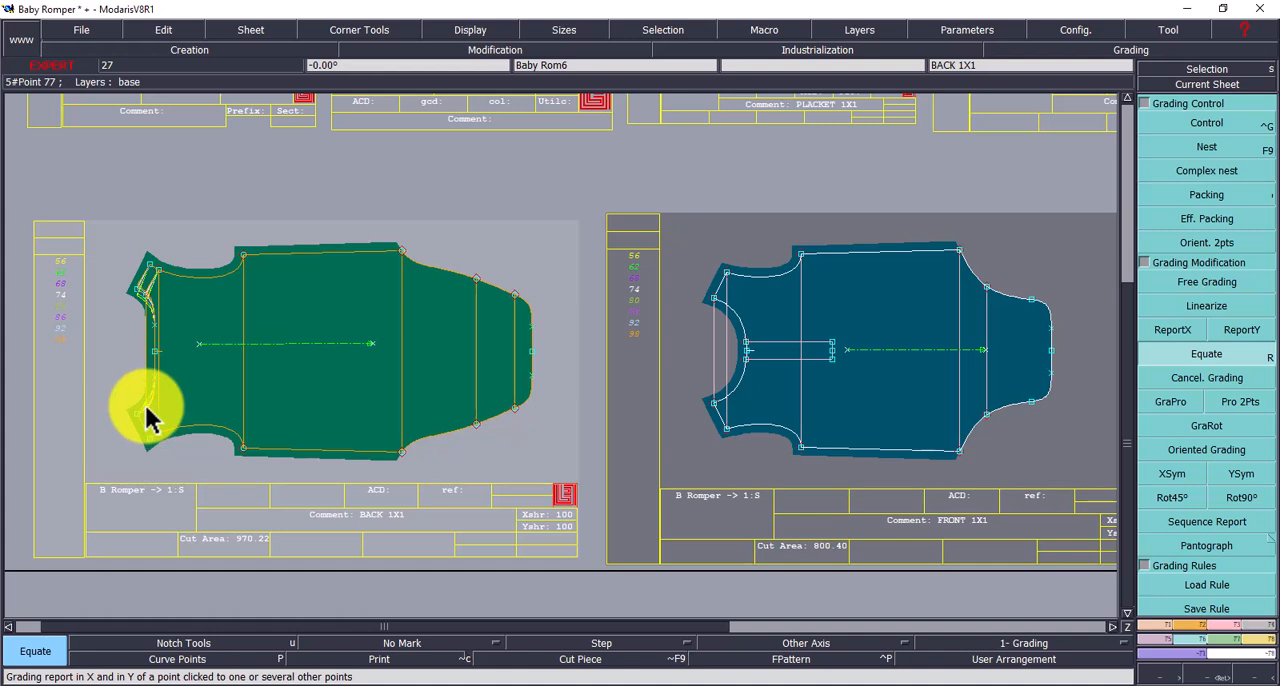
left_click(135, 425)
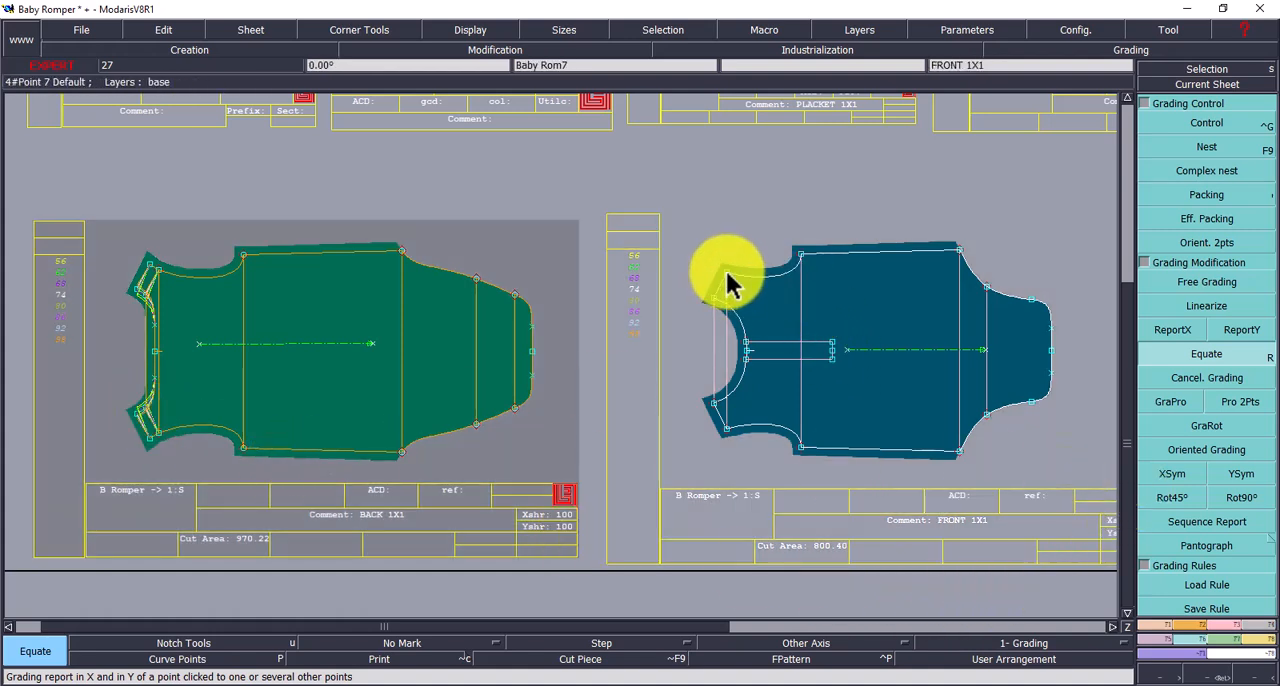
- Equate the grading of the front piece's two outer shoulder points onto the matching shoulder points of the back piece
left_click(148, 272)
left_click(152, 264)
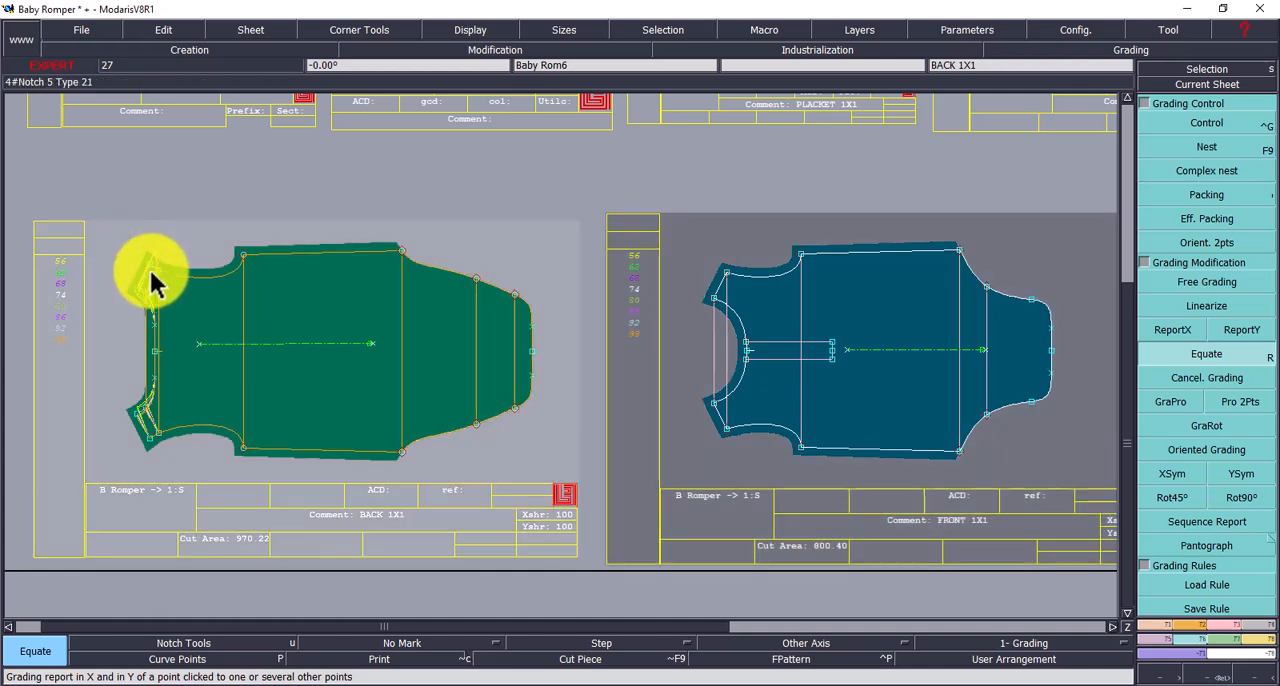
left_click(160, 283)
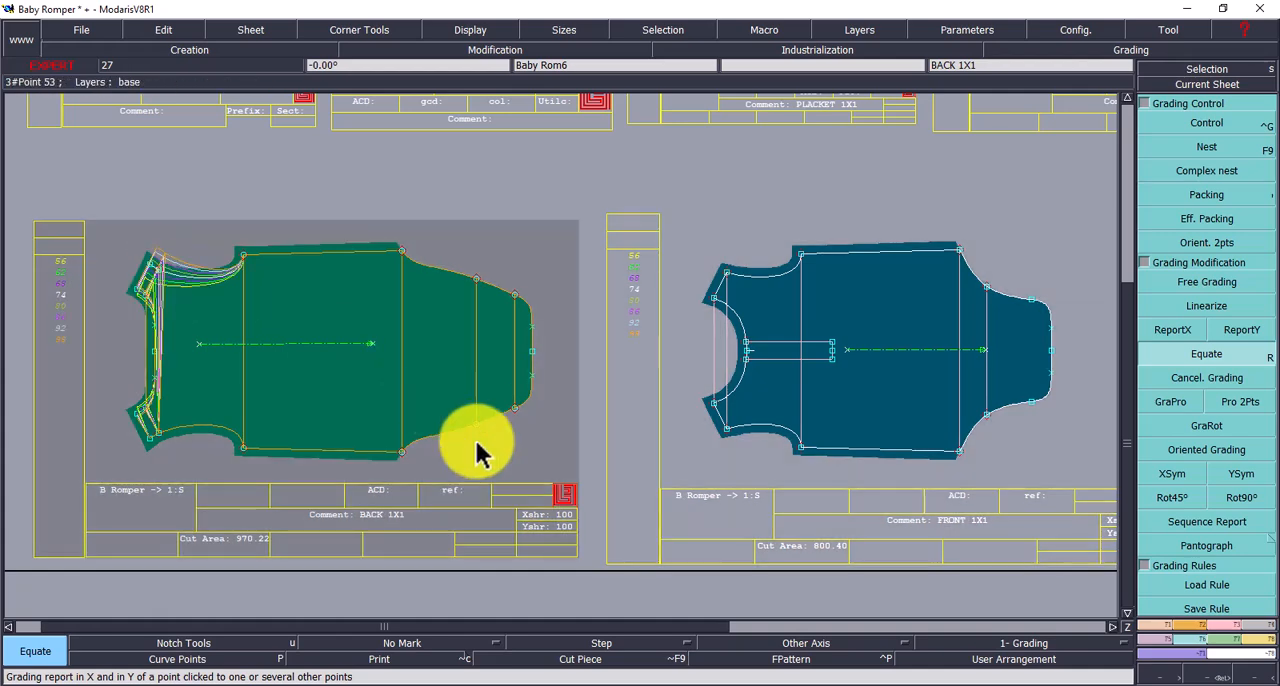
left_click(735, 428)
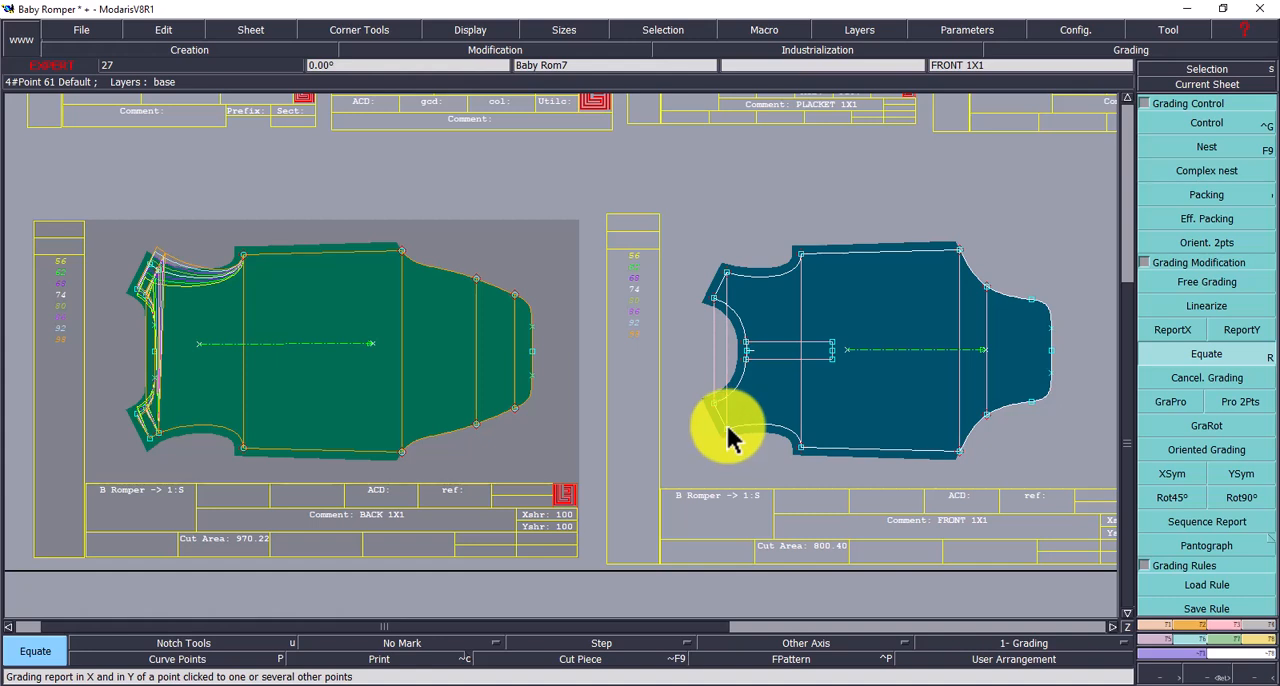
left_click(728, 428)
left_click(148, 442)
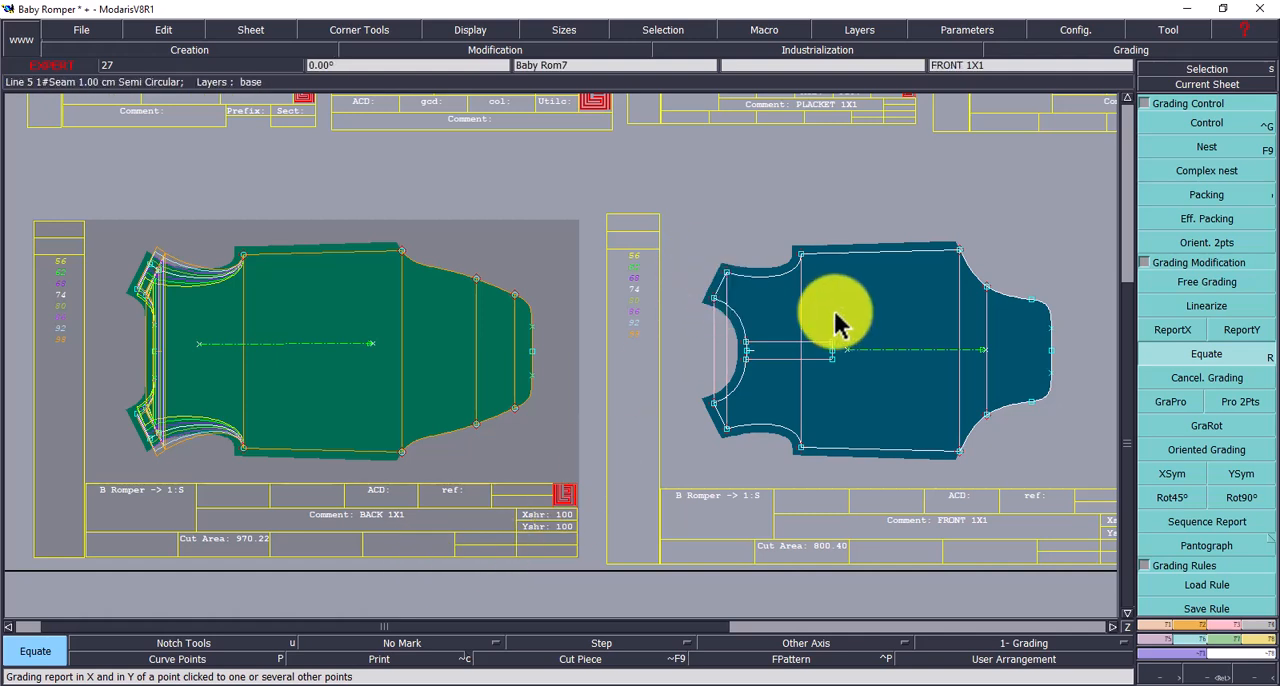
- Equate the grading of the front piece's two underarm points onto the matching underarm points of the back piece
left_click(801, 256)
left_click(243, 255)
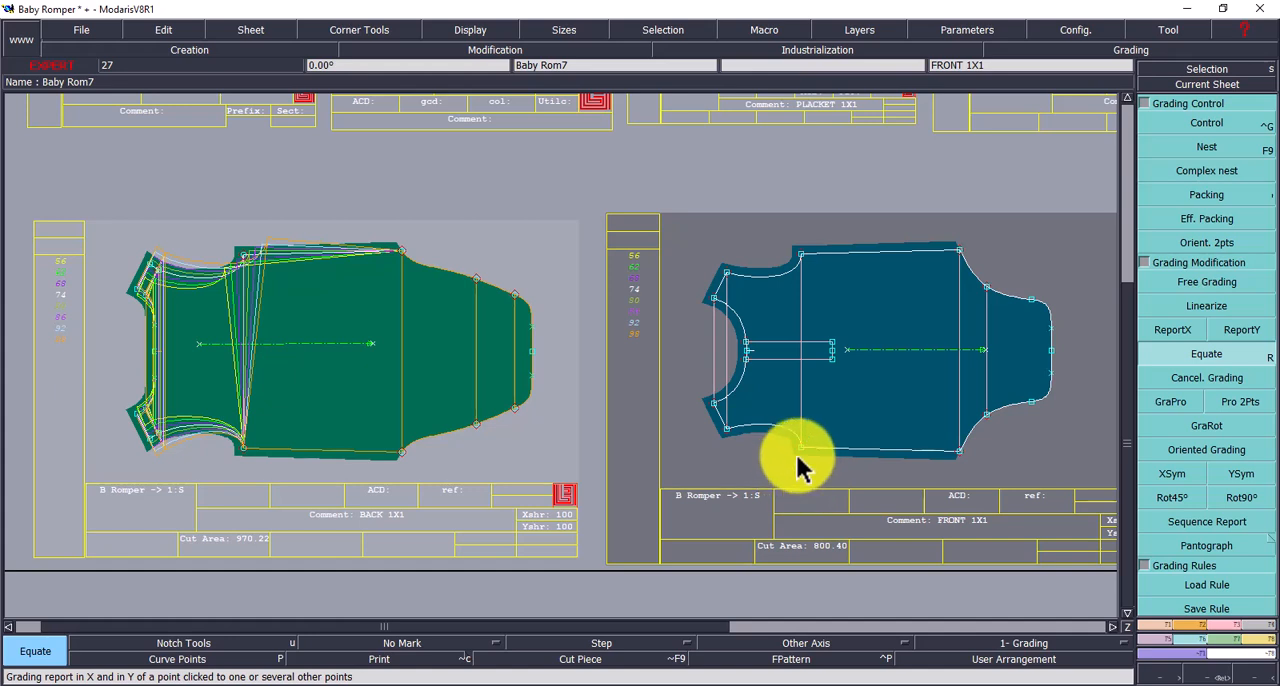
left_click(800, 446)
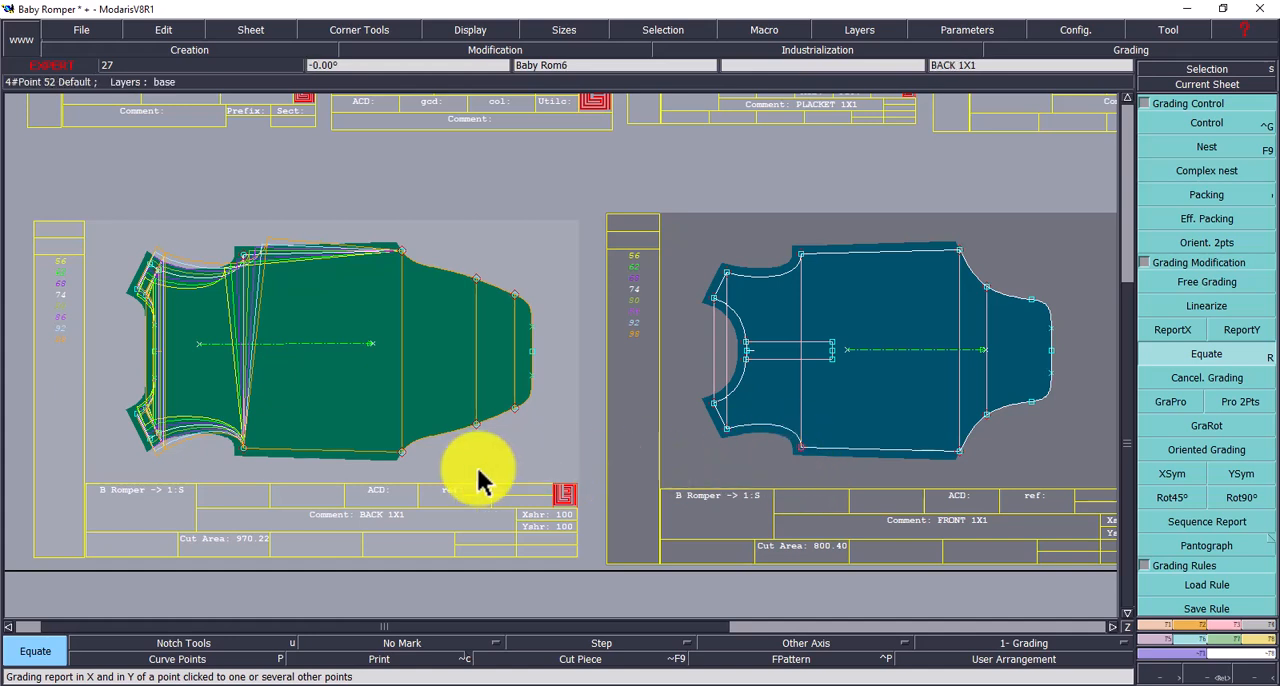
left_click(243, 449)
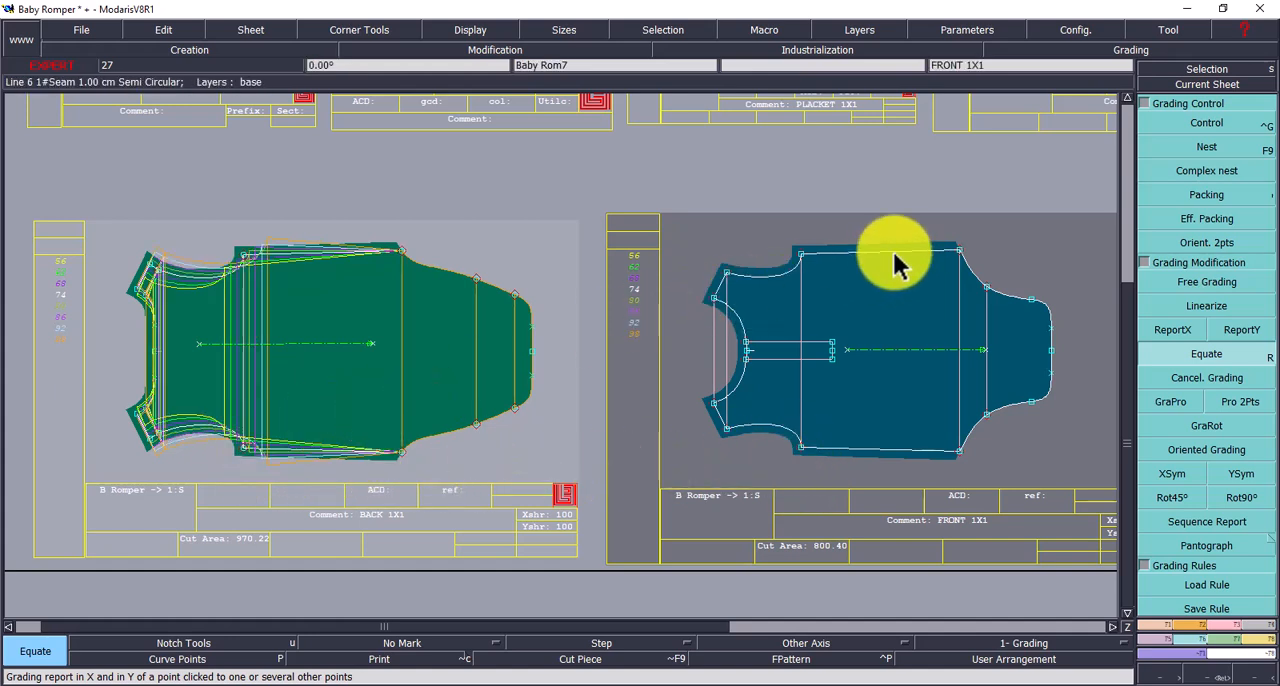
- Equate the grading of the front piece's two lower side-seam points onto the matching side-seam ends of the back piece
left_click(960, 253)
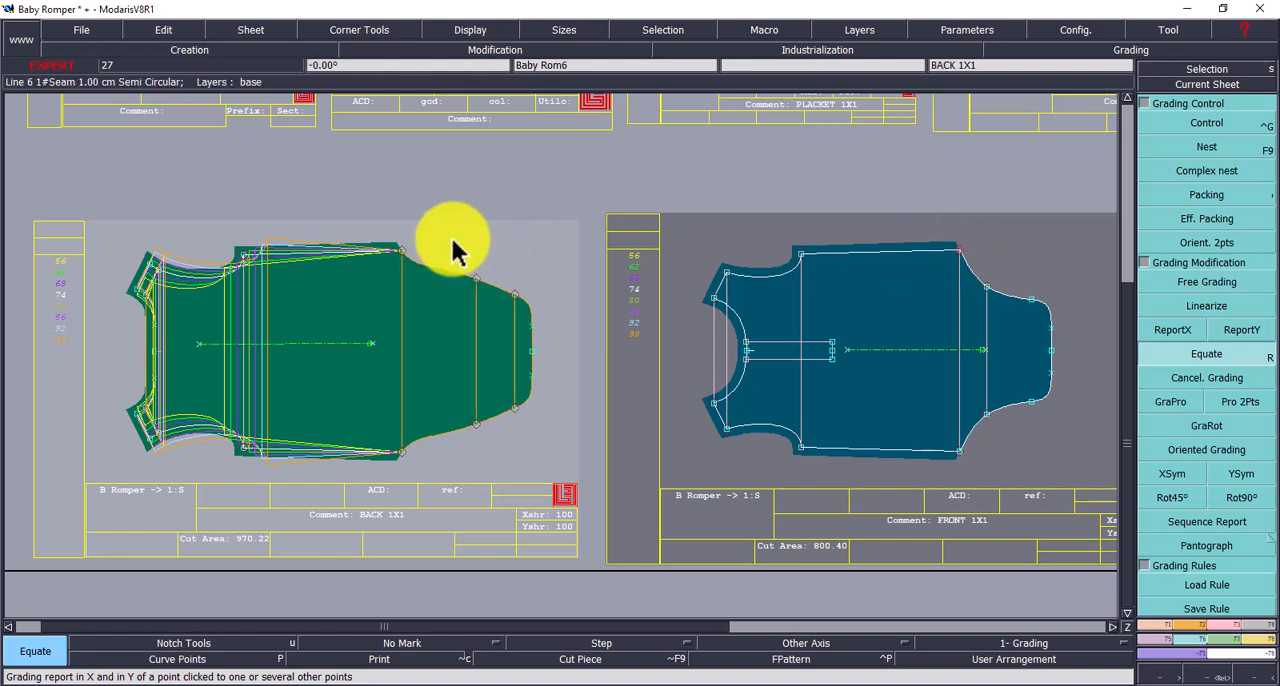
left_click(401, 252)
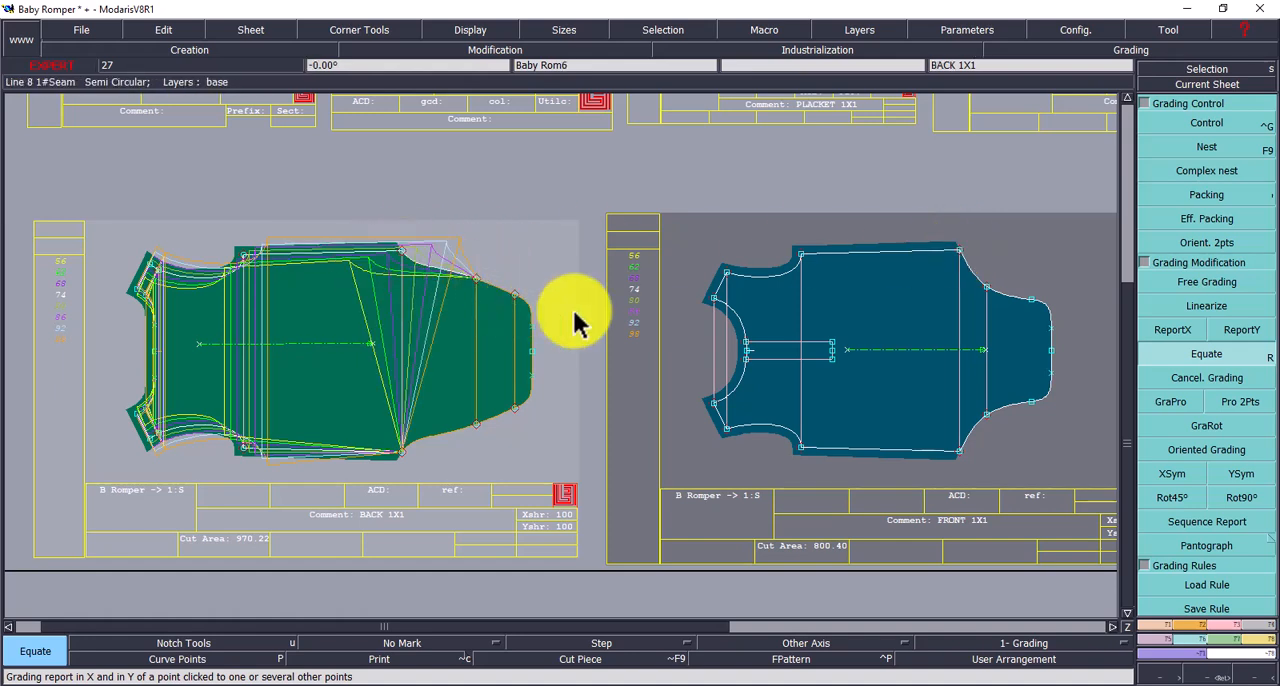
left_click(959, 453)
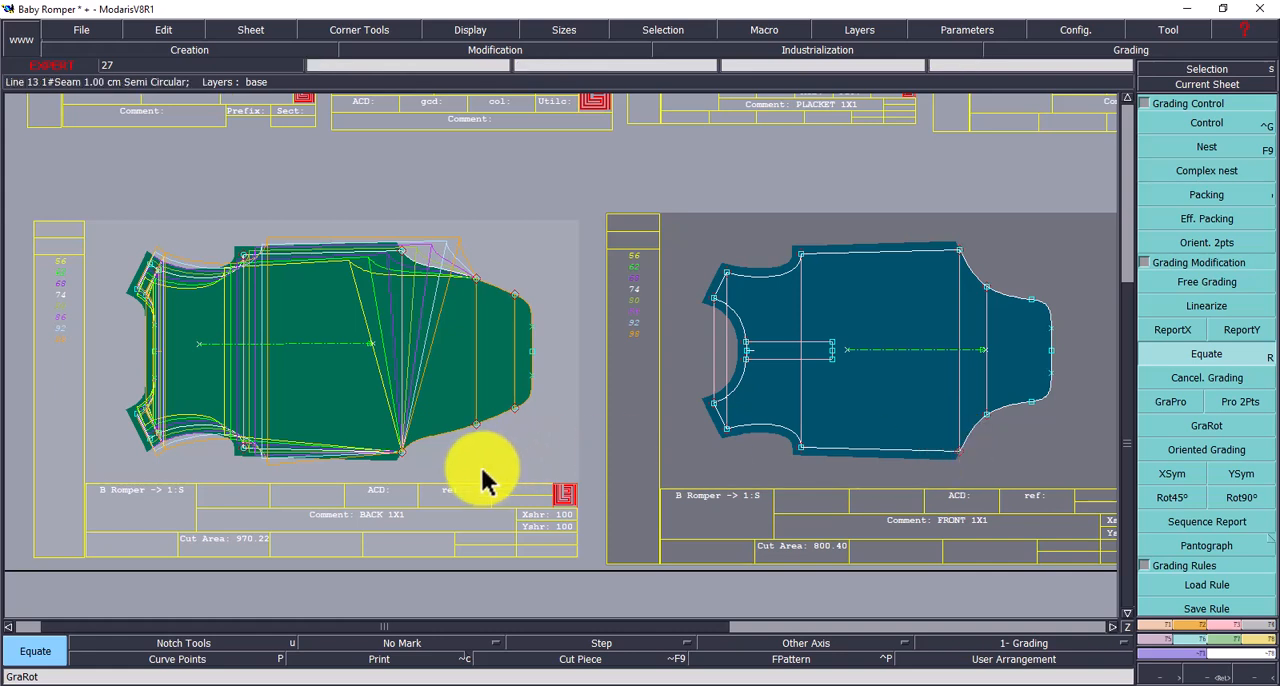
left_click(401, 456)
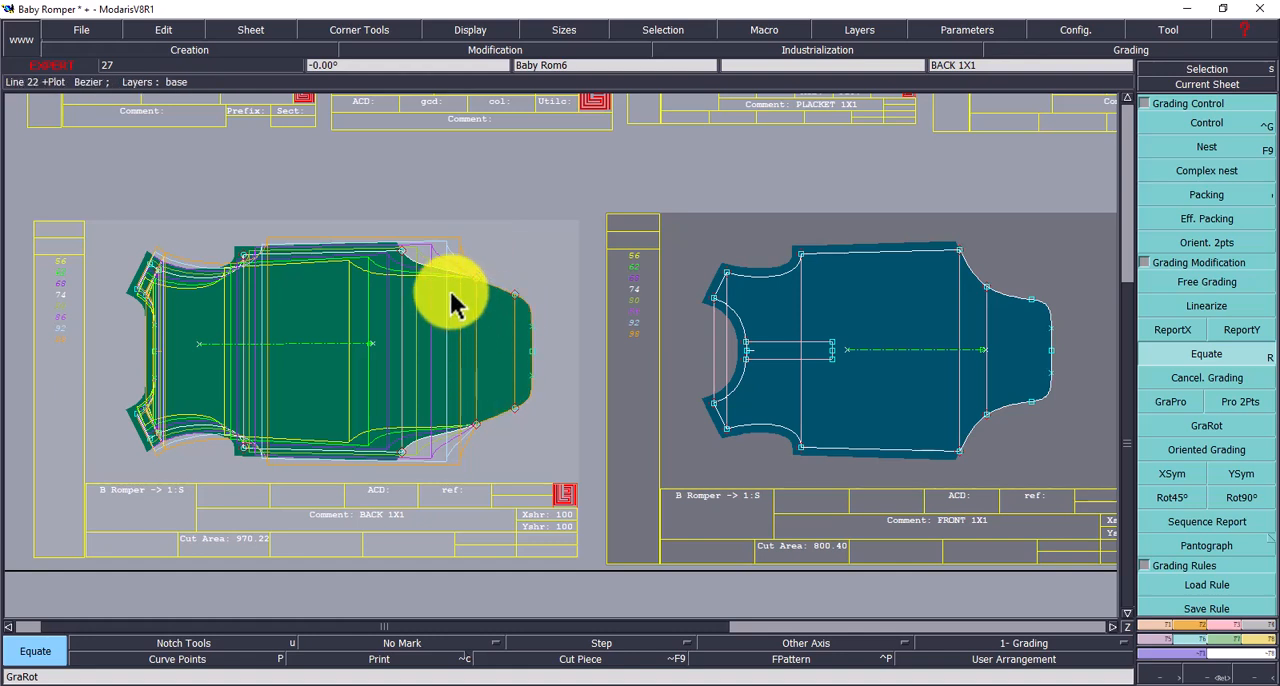
- Equate the grading of the front piece's two leg-curve points onto the back piece's mid leg-curve points
left_click(987, 287)
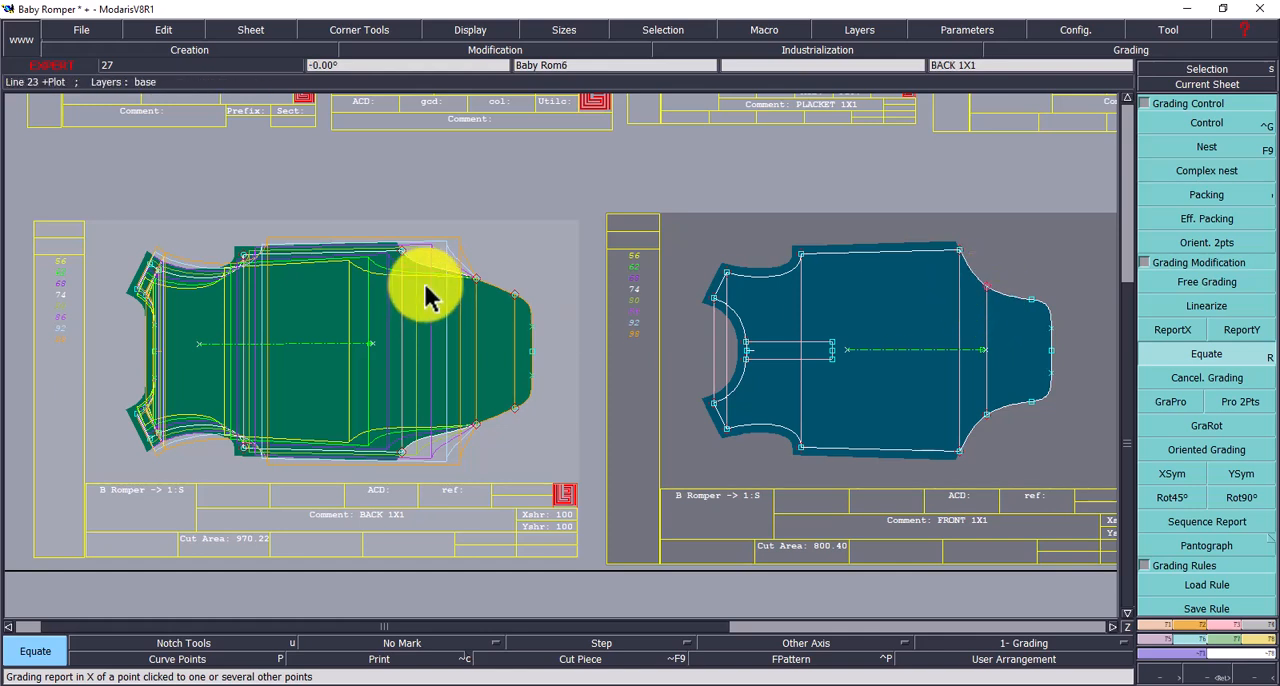
left_click(476, 288)
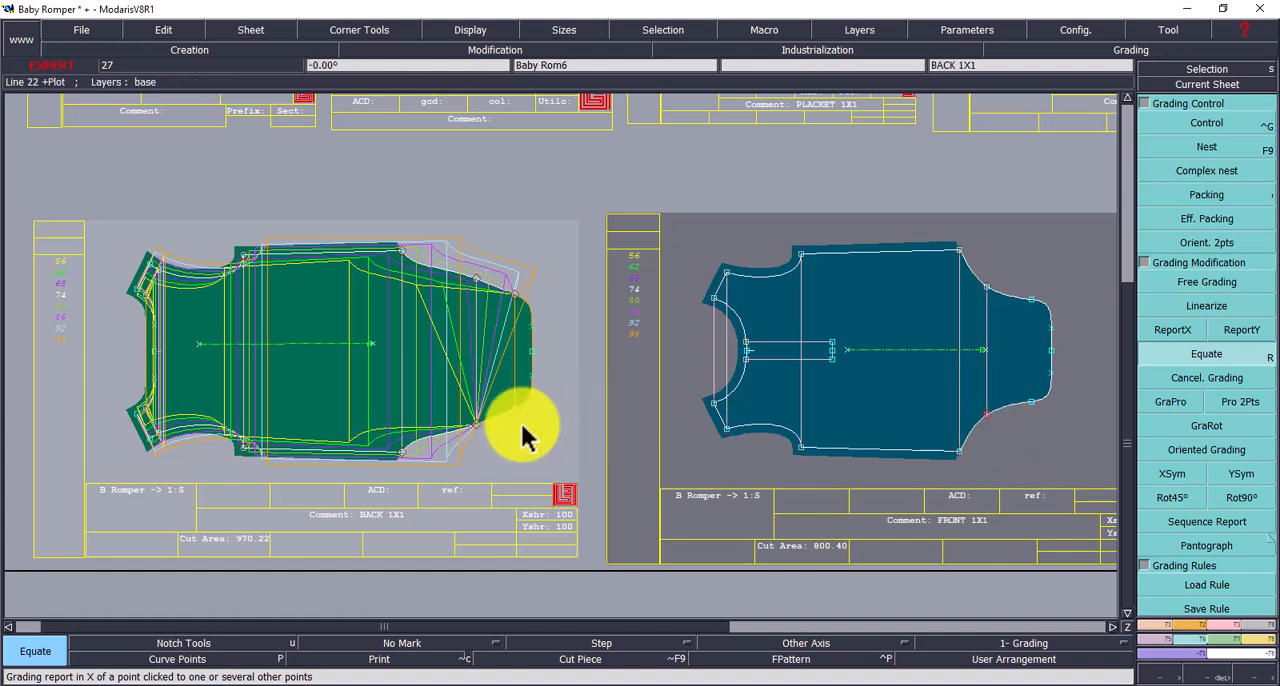
left_click(476, 424)
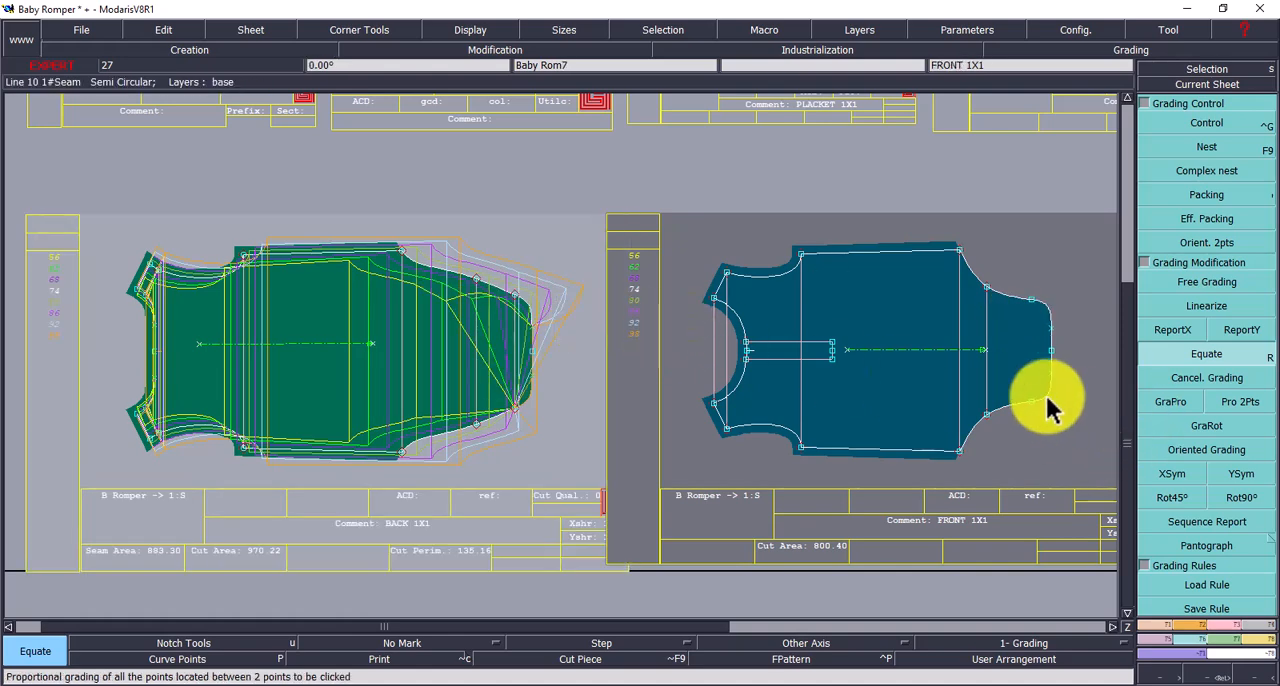
- Equate the front piece's grading onto the back piece's lower leg-opening points and the two points along its crotch edge
left_click(514, 410)
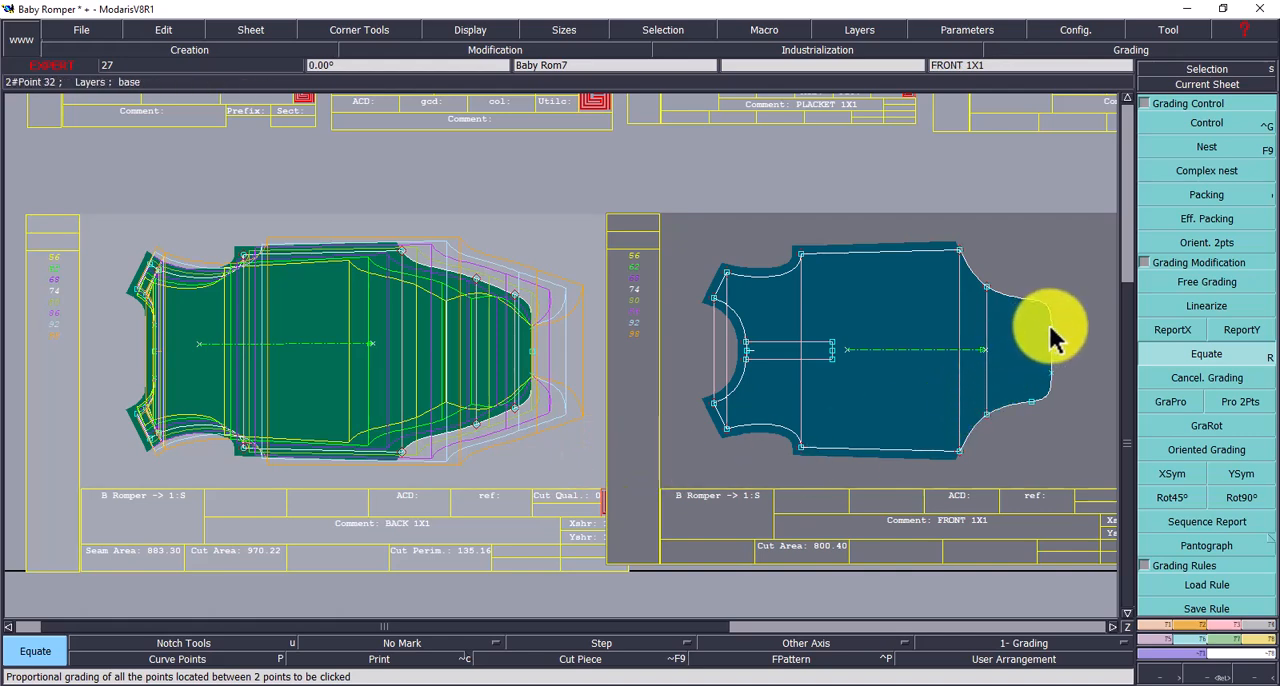
left_click(532, 340)
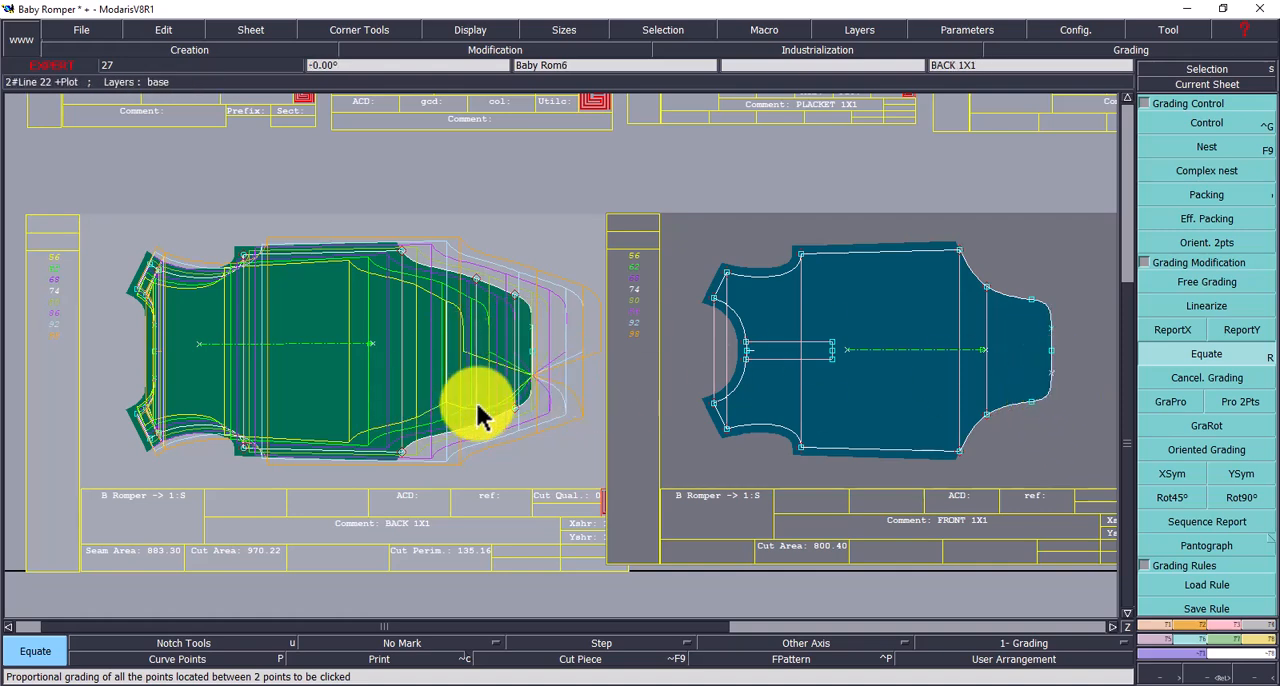
left_click(535, 376)
left_click(427, 342)
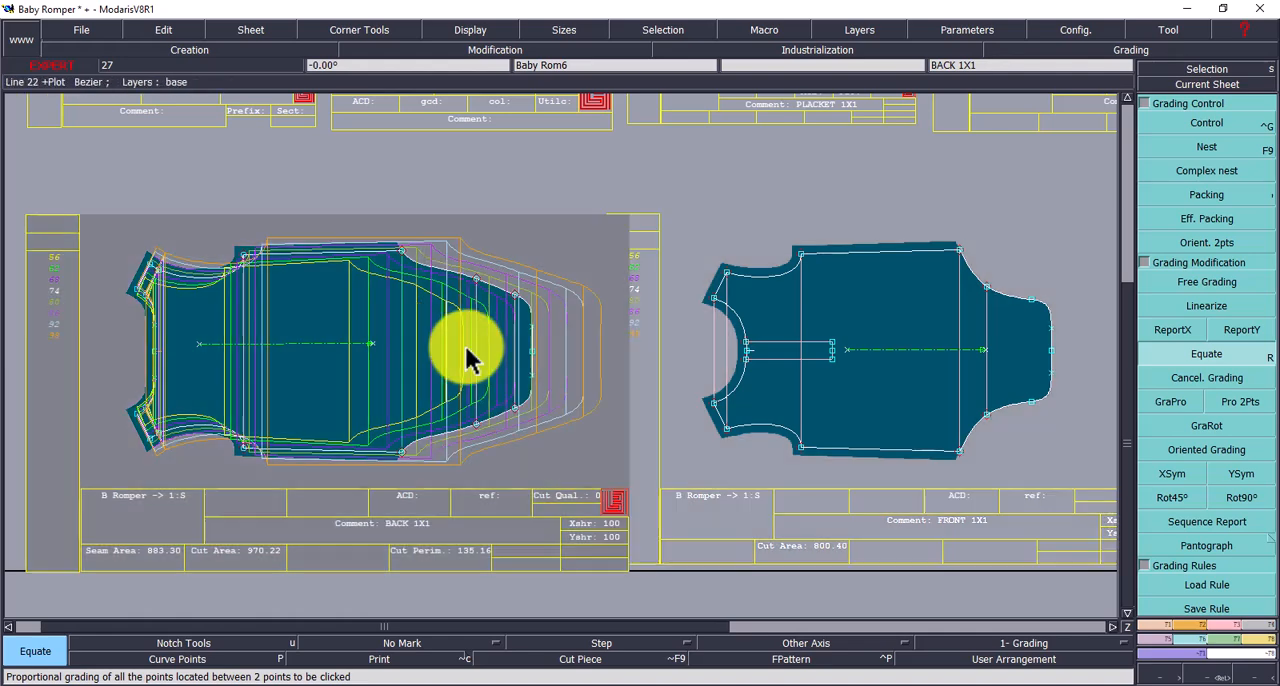
- Examine the graded sizes of the back piece, first beside the front piece and as a centred sheet, and up close around its outline
left_click(1208, 86)
left_click(470, 327)
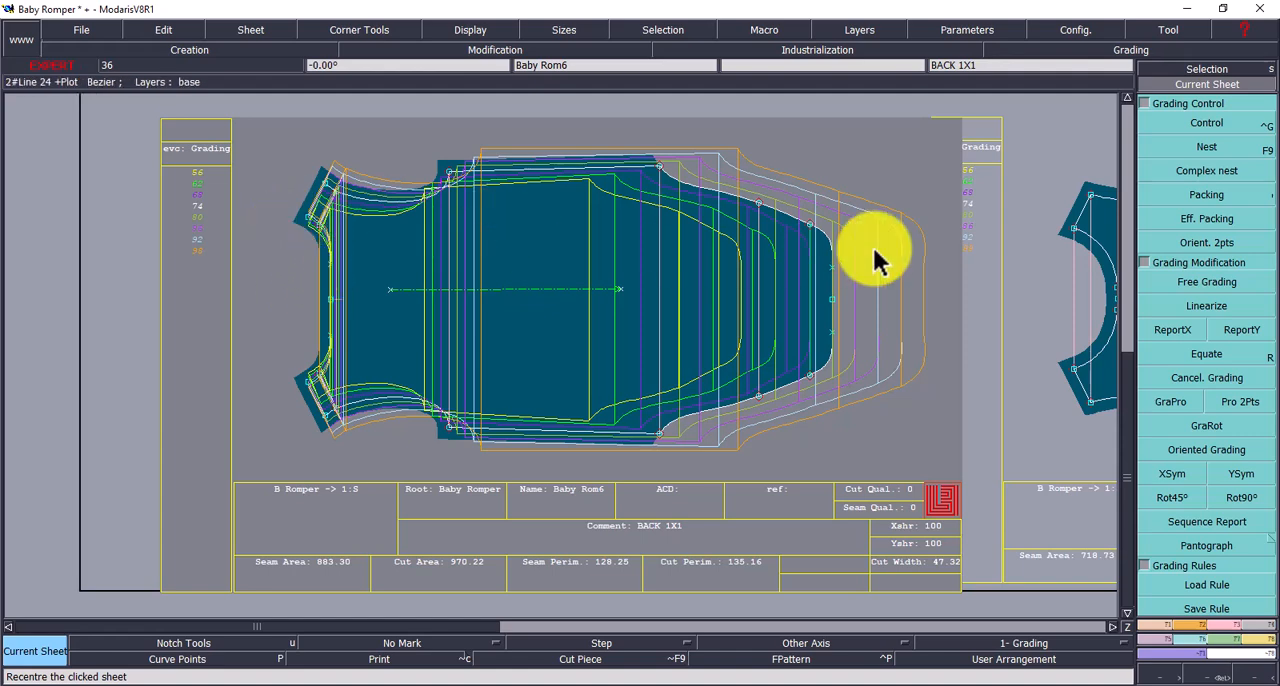
left_click(1140, 124)
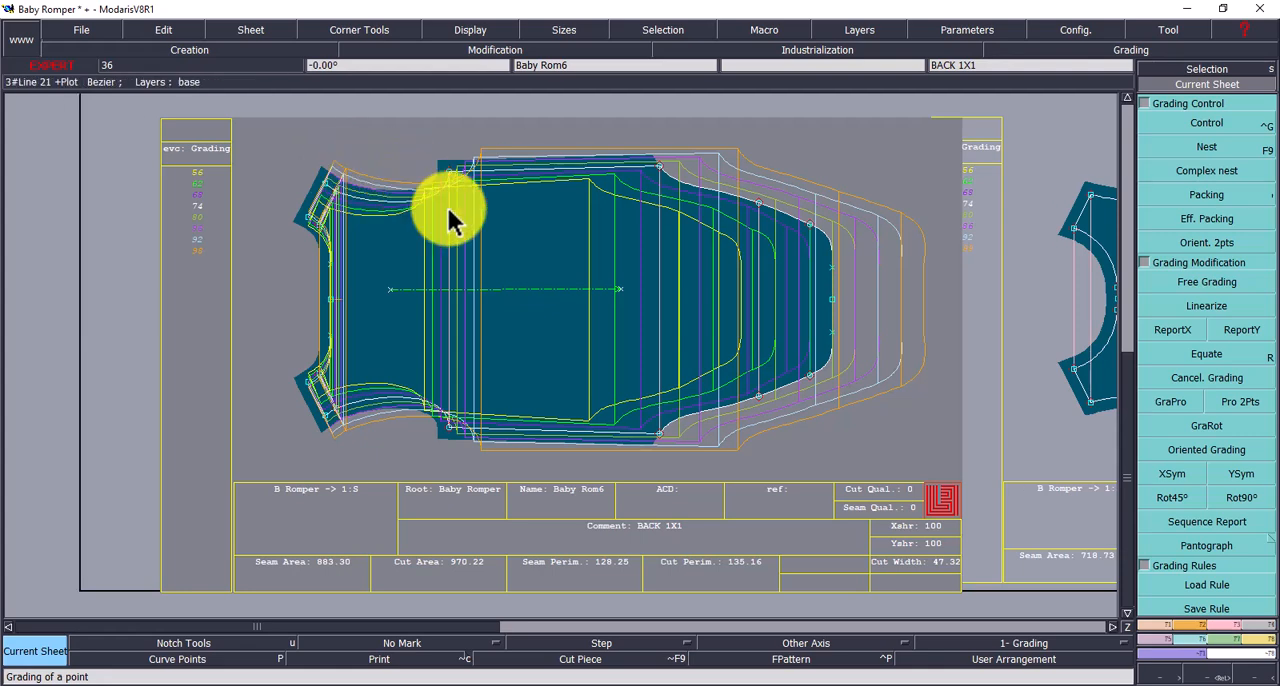
key("j")
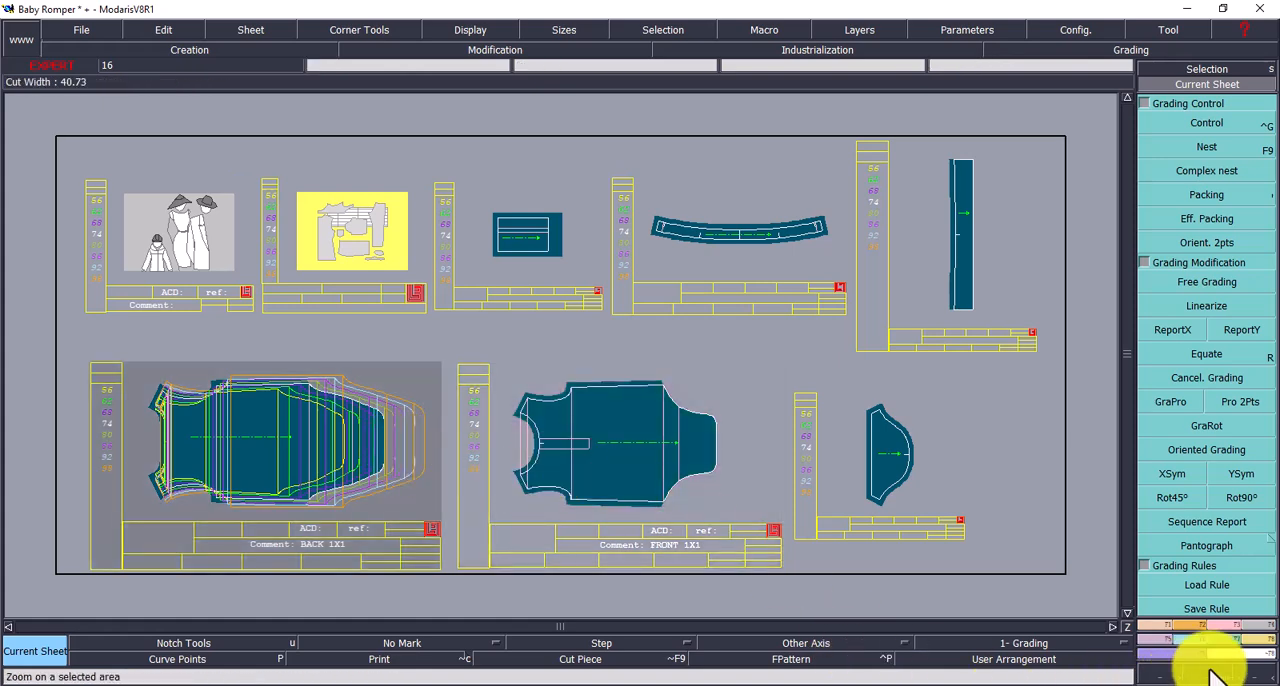
left_click_drag(37, 320, 776, 569)
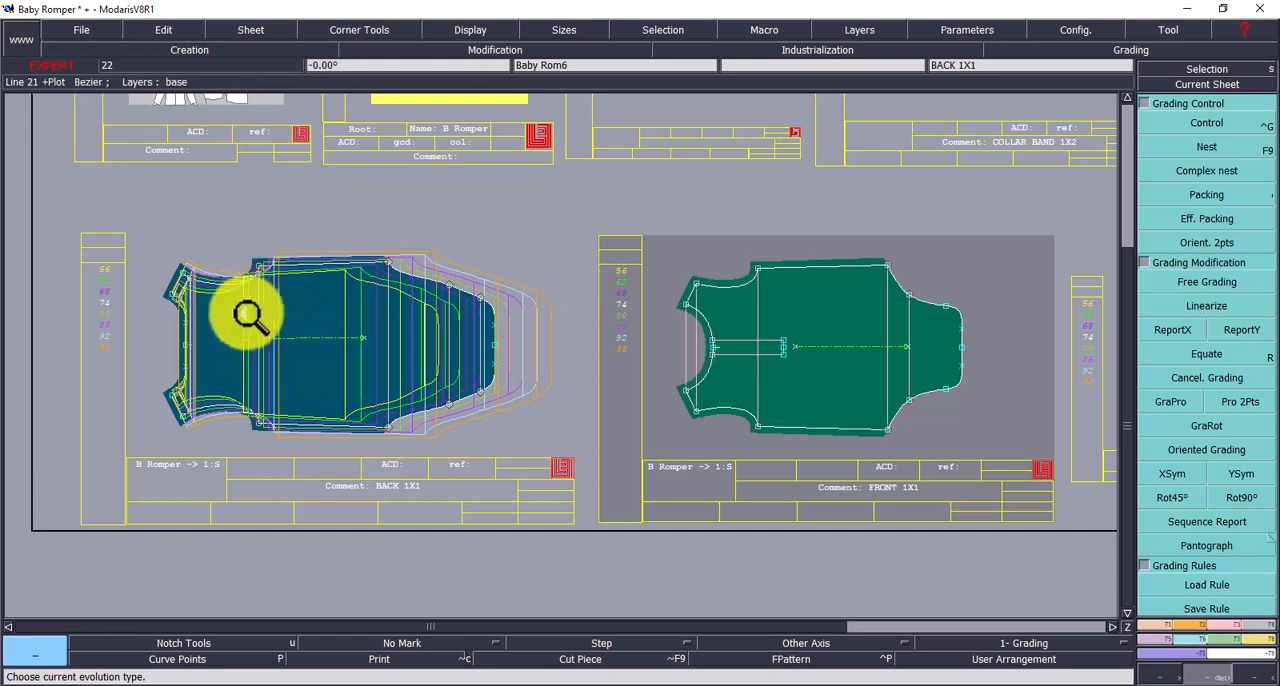
left_click(288, 312)
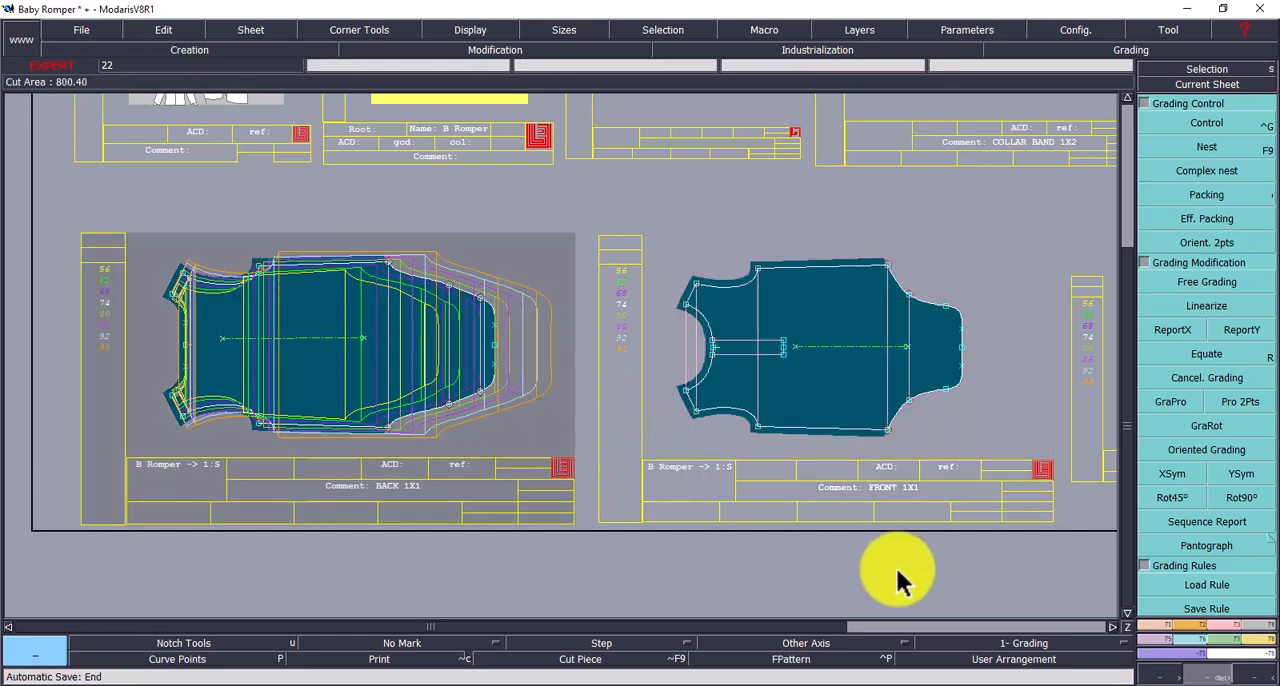
left_click(1204, 674)
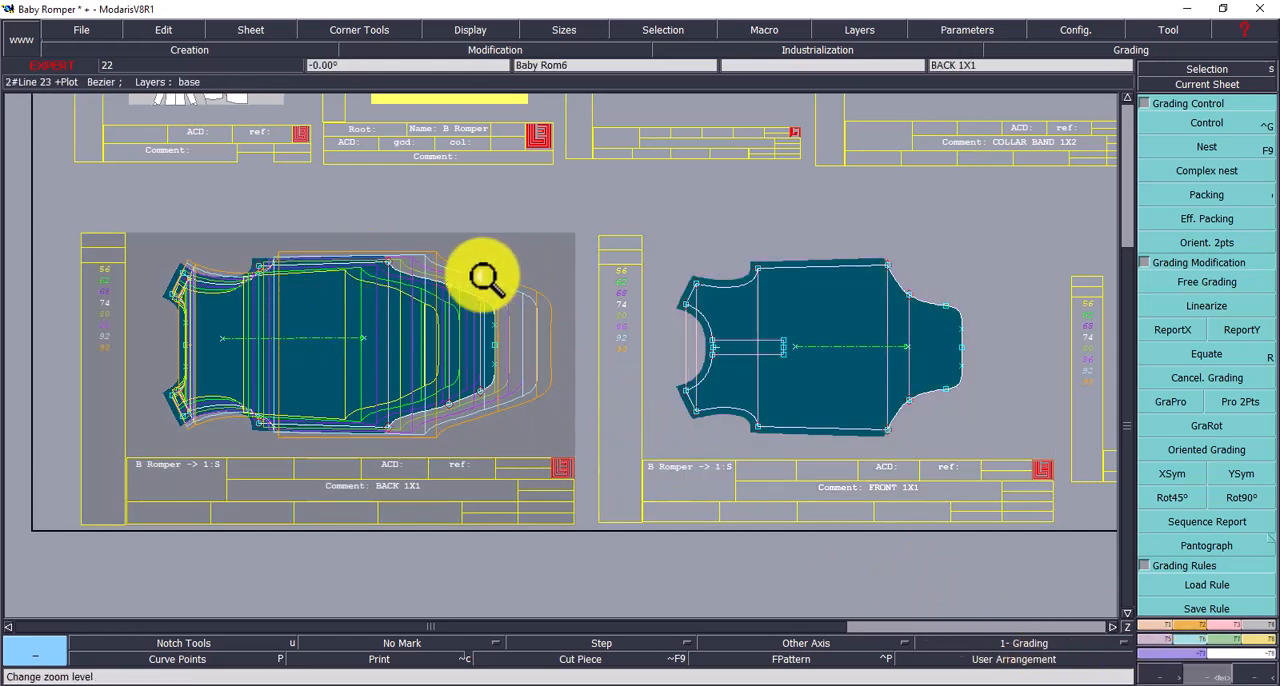
left_click_drag(104, 233, 690, 480)
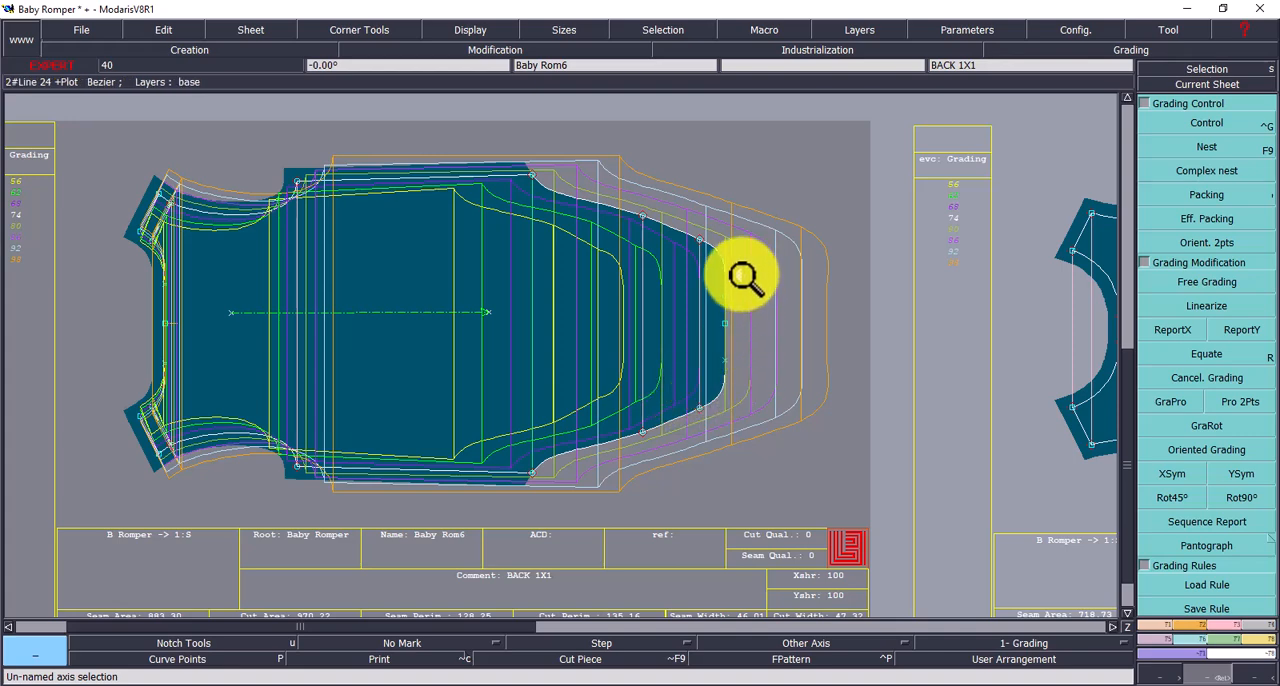
left_click_drag(80, 135, 910, 530)
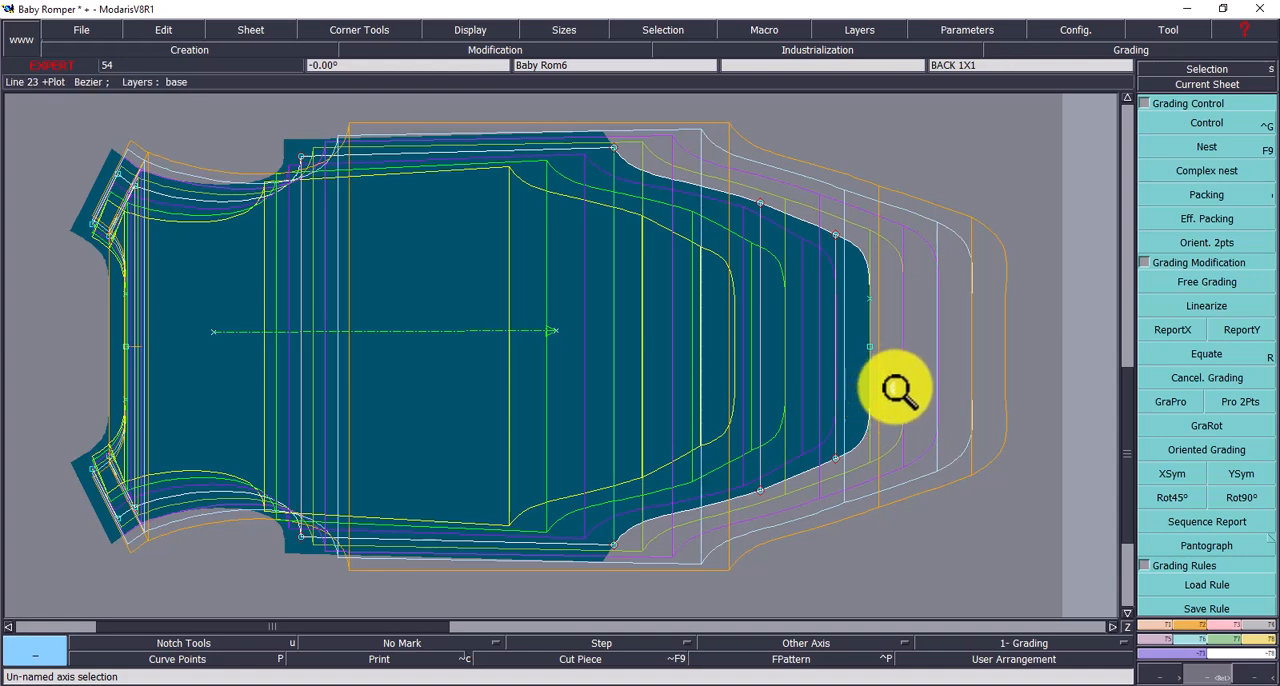